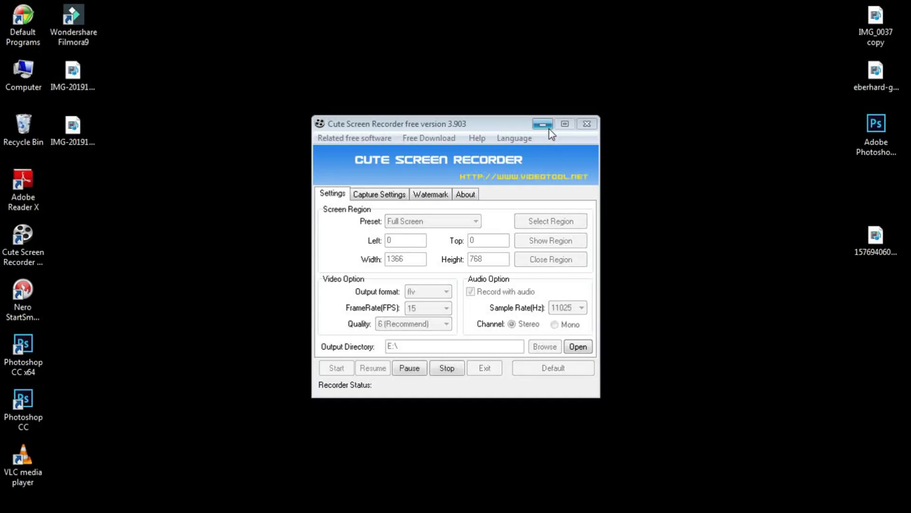
Hide the recorder, open the PNG image in Photoshop, and return to the moon document
click(549, 129)
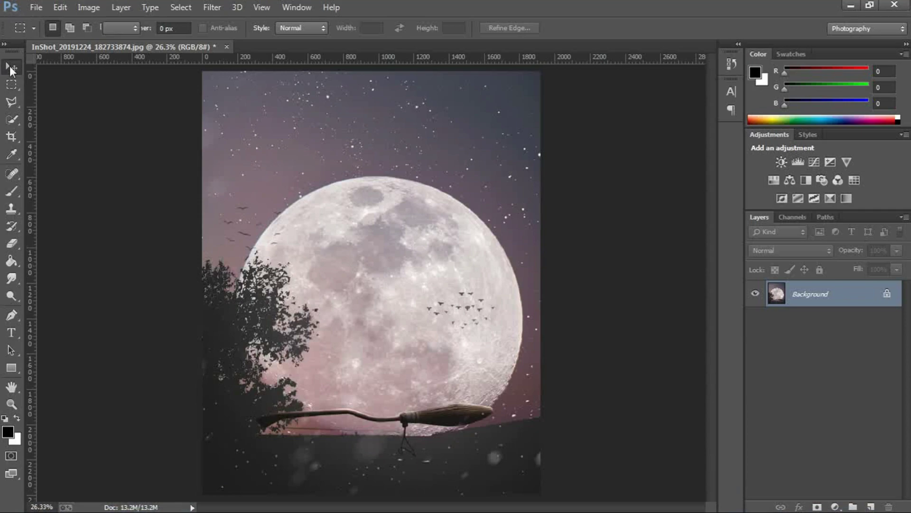
click(36, 7)
click(57, 35)
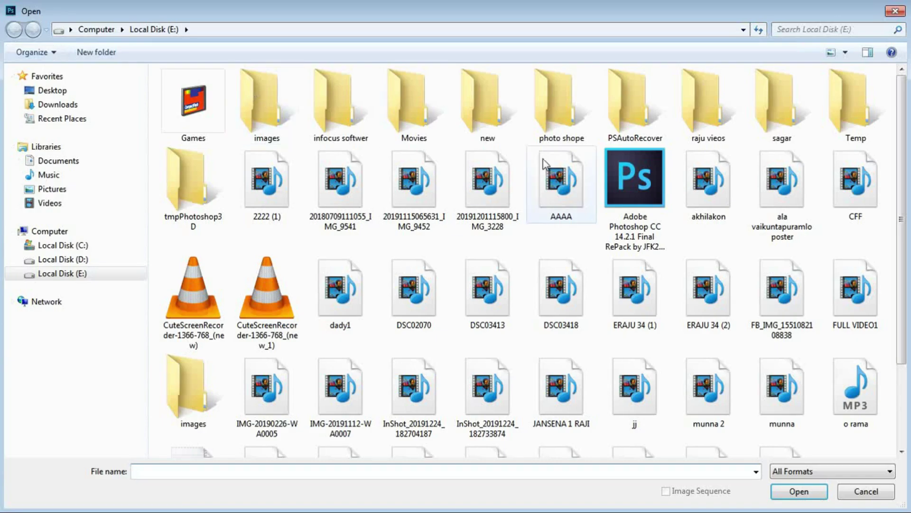
double_click(437, 181)
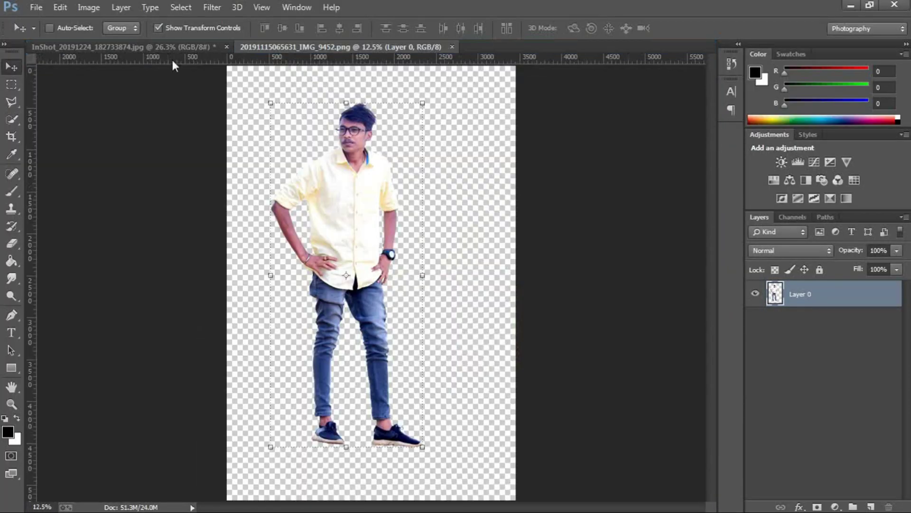
click(171, 46)
Drag the moon scene into the man's document, enlarge it to cover the canvas, and shift it slightly left
mouse_move(333, 63)
mouse_down()
mouse_move(348, 281)
mouse_move(304, 332)
mouse_up()
key(ctrl+t)
mouse_move(361, 299)
mouse_down()
mouse_move(417, 270)
mouse_move(571, 66)
mouse_up()
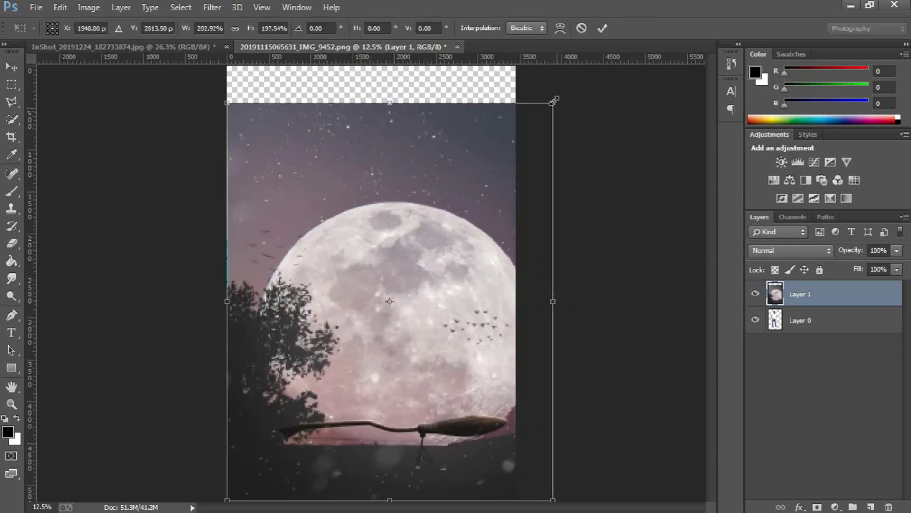
key(Return)
drag(490, 284, 451, 306)
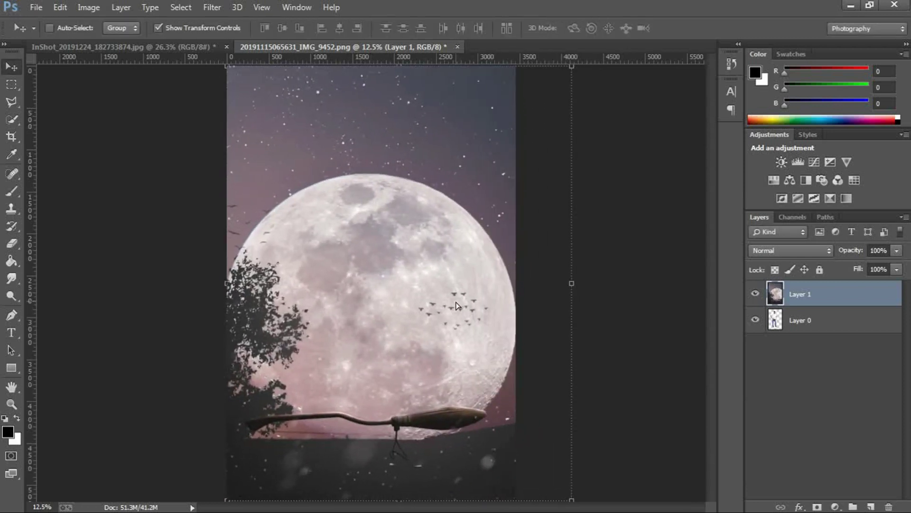
Move the man's layer above the moon and shrink him so his feet rest on the broom
drag(784, 321, 784, 292)
click(803, 294)
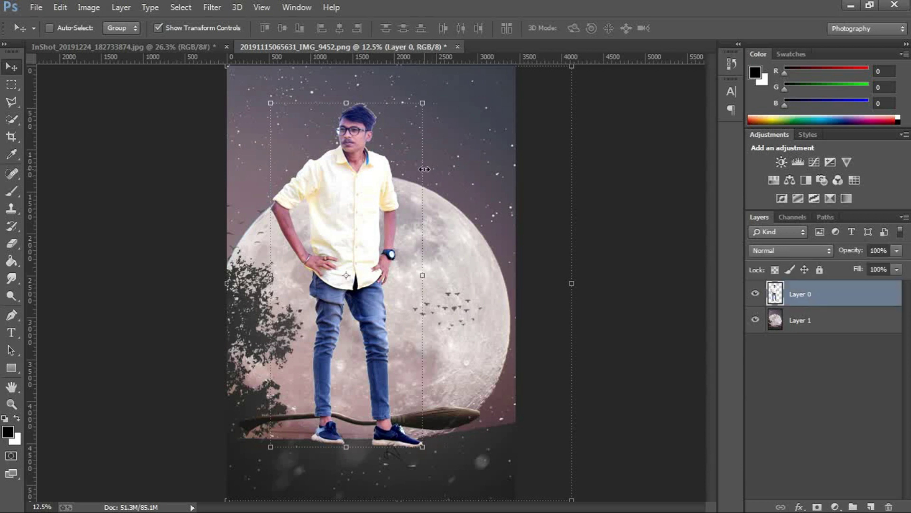
key(ctrl+t)
drag(420, 103, 374, 200)
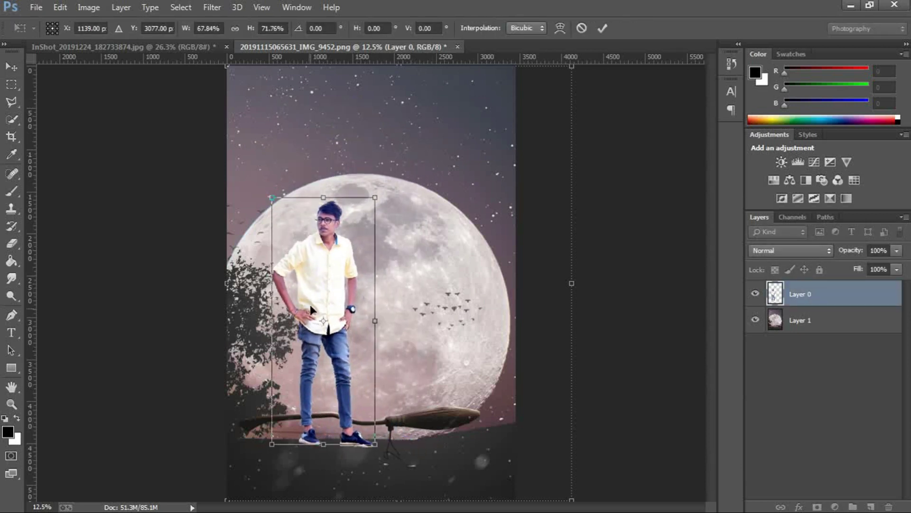
drag(309, 307, 321, 281)
drag(386, 176, 389, 183)
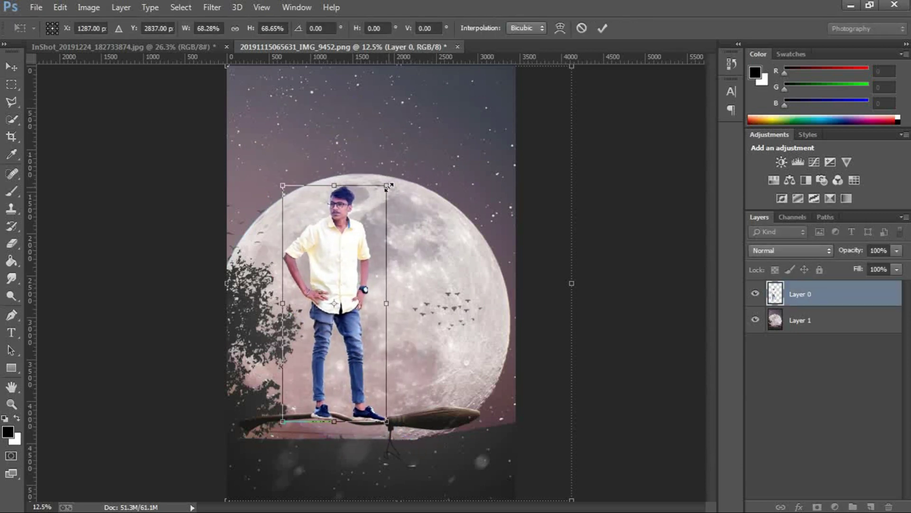
click(603, 28)
Move the man right, tilt him about 3 degrees onto the broom, and zoom in on his head
ctrl+click(279, 414)
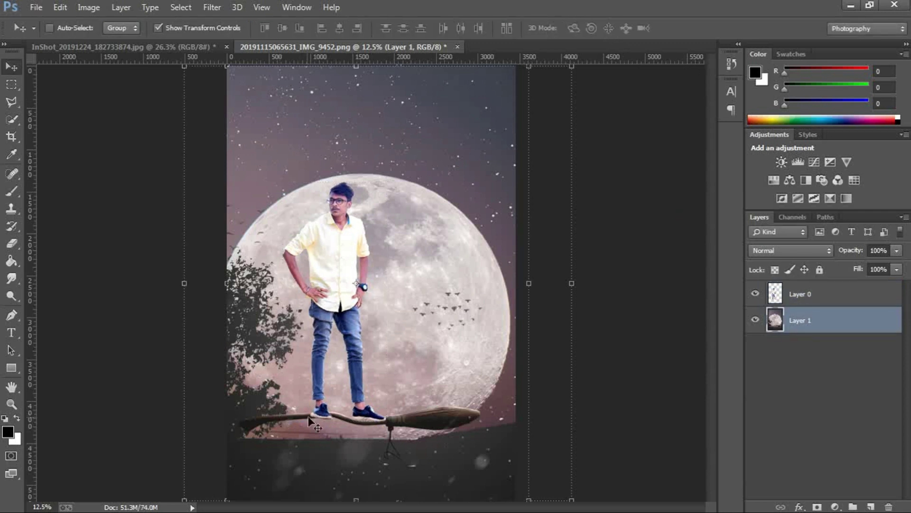
click(800, 294)
drag(367, 294, 444, 299)
key(ctrl+t)
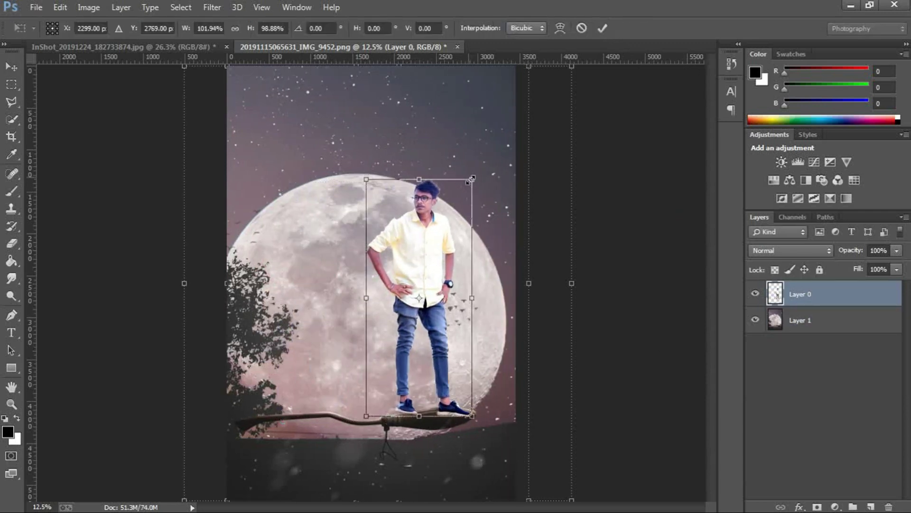
drag(488, 177, 481, 171)
drag(450, 226, 446, 231)
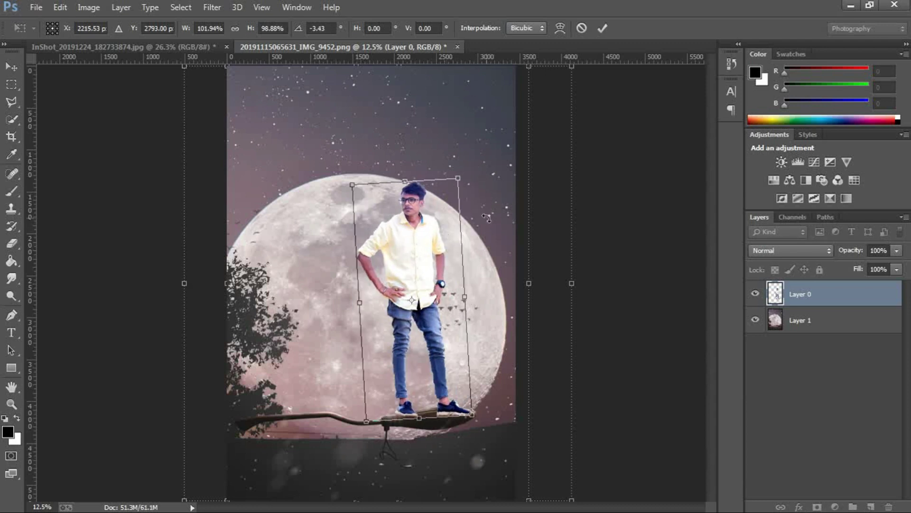
click(602, 27)
key(z)
right_click(510, 267)
click(511, 267)
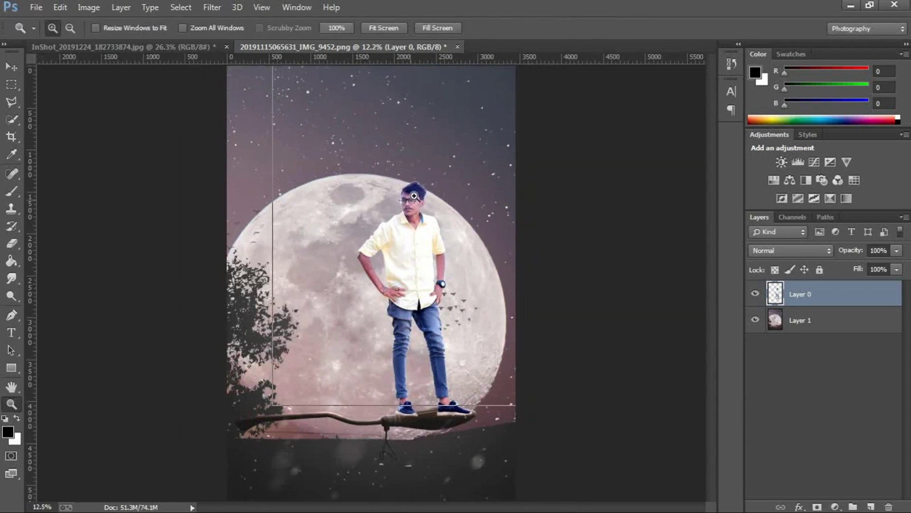
At 200% zoom, erase the white inside the left eyeglass lens with a 13 px eraser, then fit the view
drag(444, 228, 399, 269)
right_click(398, 270)
click(426, 306)
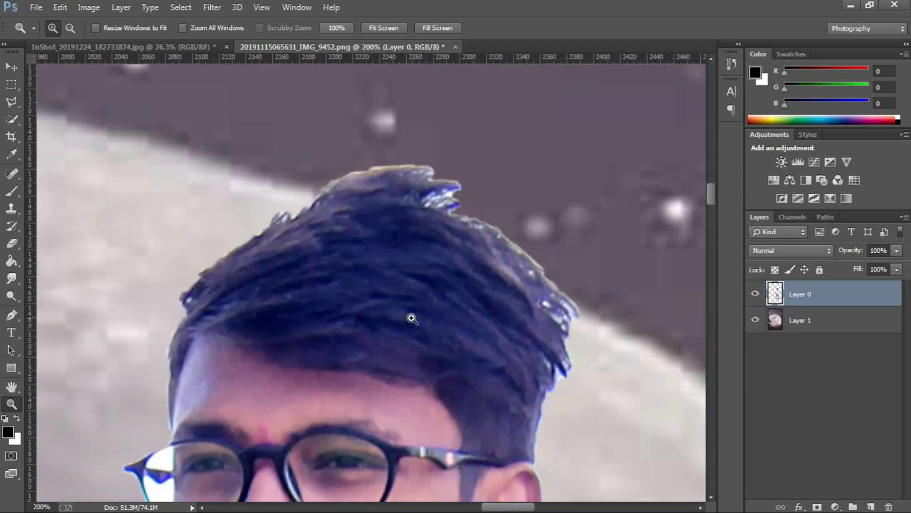
drag(711, 195, 712, 212)
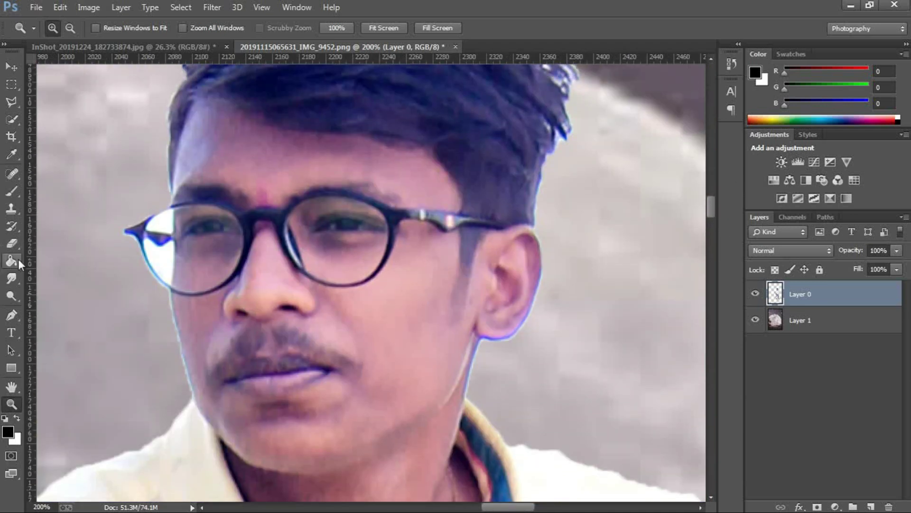
click(12, 243)
right_click(171, 222)
text(13)
key(Return)
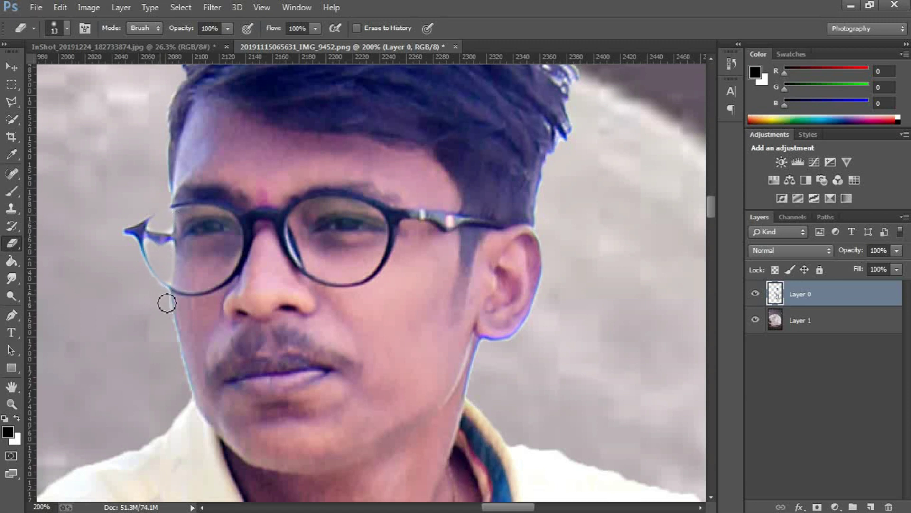
click(11, 405)
key(ctrl+0)
right_click(823, 297)
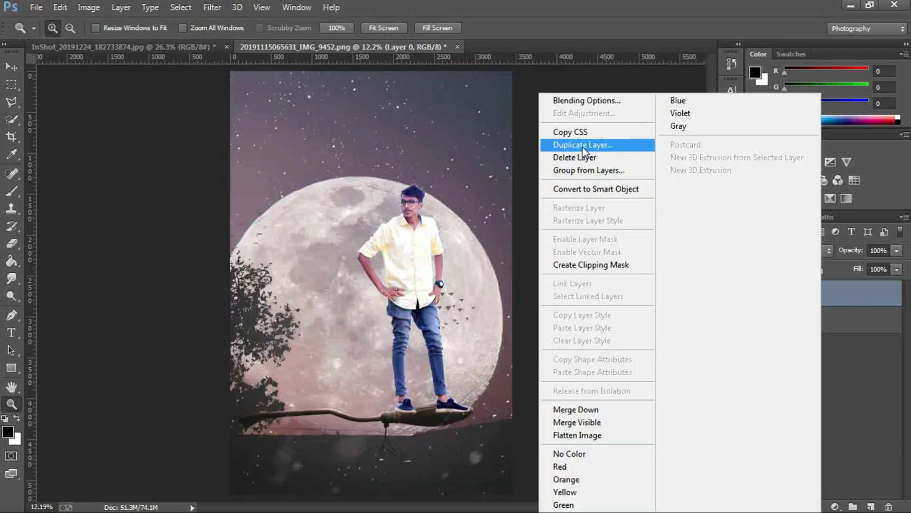
Duplicate the man's layer as Layer 0 copy and zoom in on the top of the hair
click(594, 145)
key(Return)
click(465, 197)
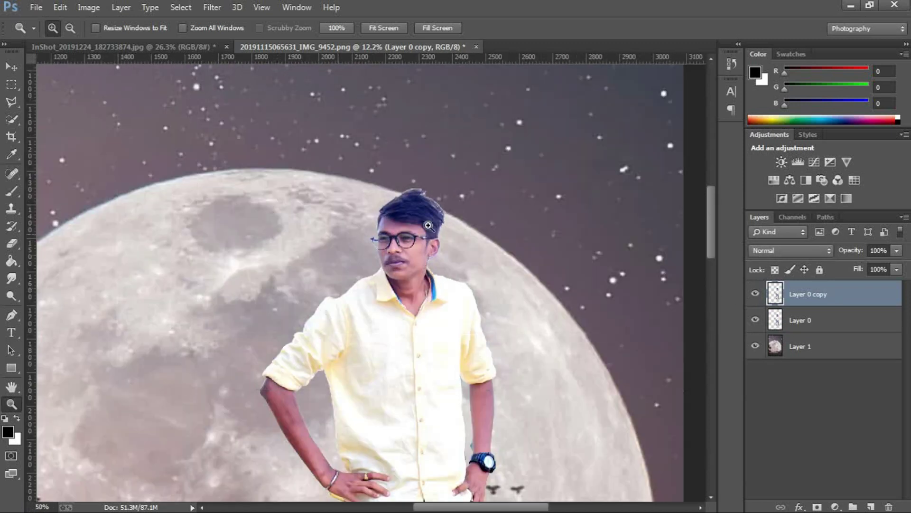
scroll(712, 213, down, 5)
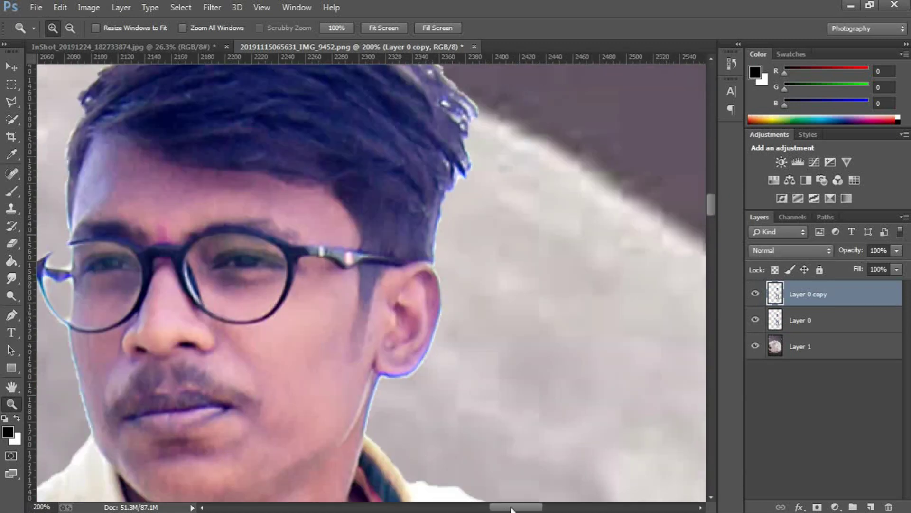
drag(512, 509, 492, 509)
scroll(710, 203, up, 5)
With a 54 px Smudge brush, smear the left and top-left hair edges into the sky
click(12, 281)
right_click(475, 272)
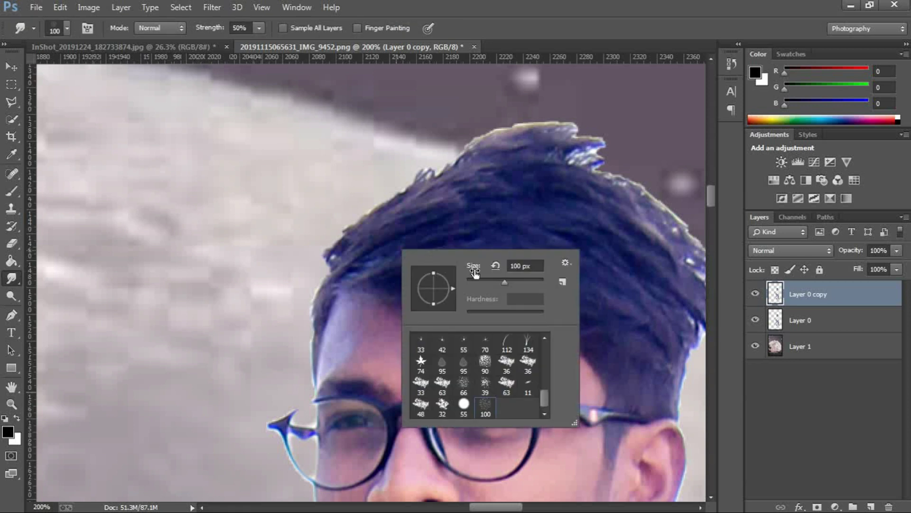
click(345, 216)
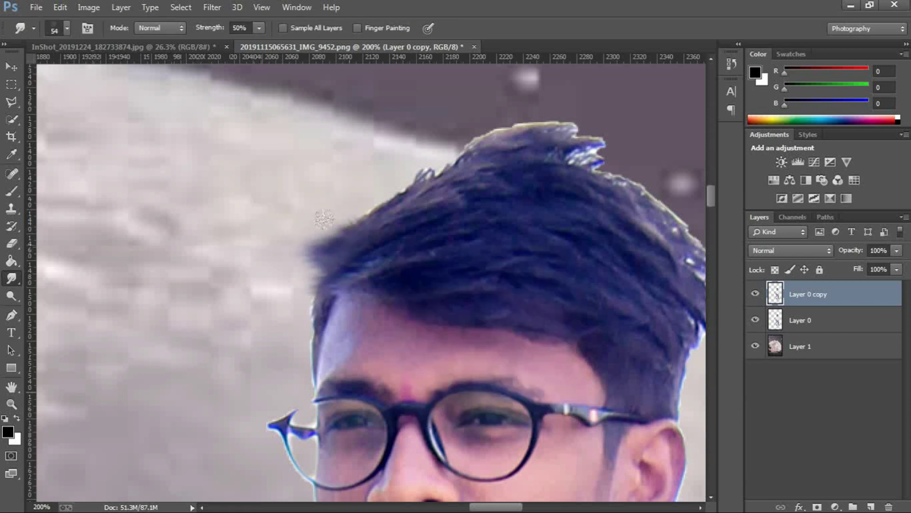
drag(325, 219, 452, 106)
drag(332, 223, 408, 166)
drag(313, 237, 427, 157)
drag(366, 228, 499, 152)
drag(392, 184, 479, 142)
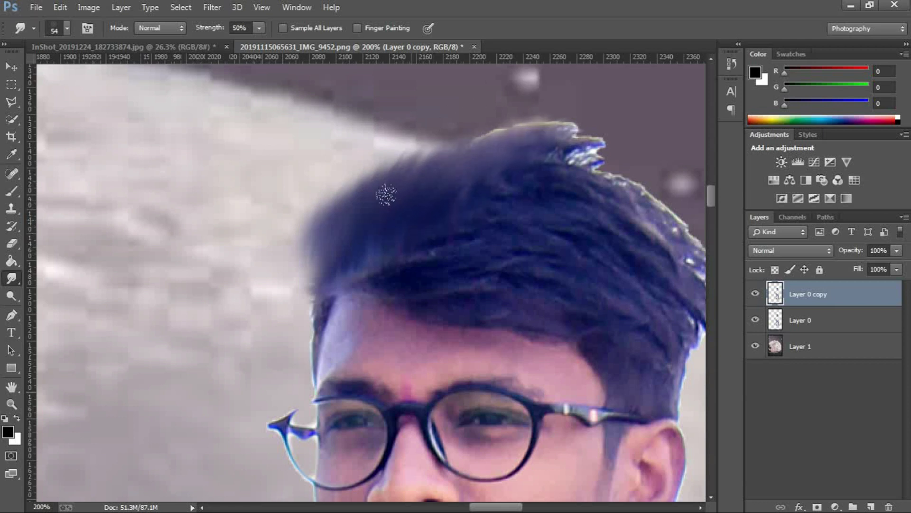
drag(390, 208, 343, 210)
drag(376, 160, 409, 161)
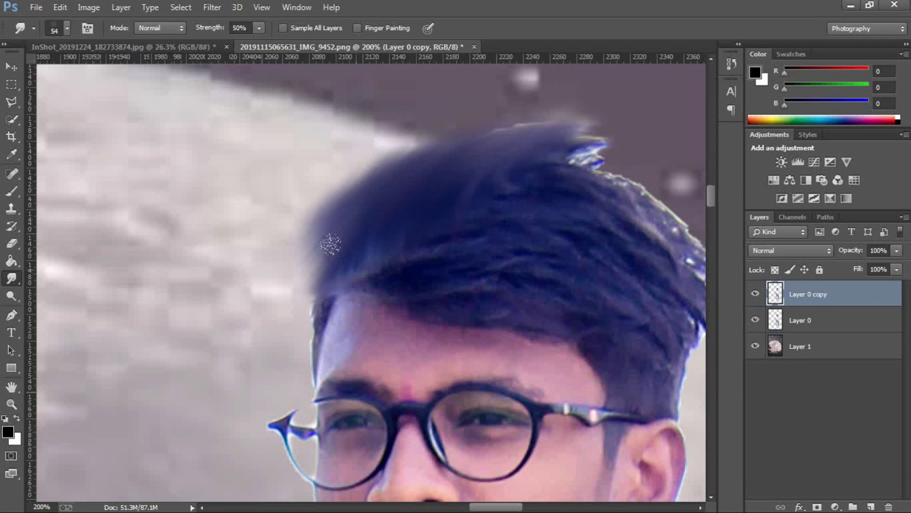
Smudge the bright top-right and right hair edges, plus the upper-left edge, into the background
drag(470, 152, 617, 142)
mouse_move(489, 186)
mouse_down()
mouse_move(674, 200)
mouse_move(655, 127)
mouse_up()
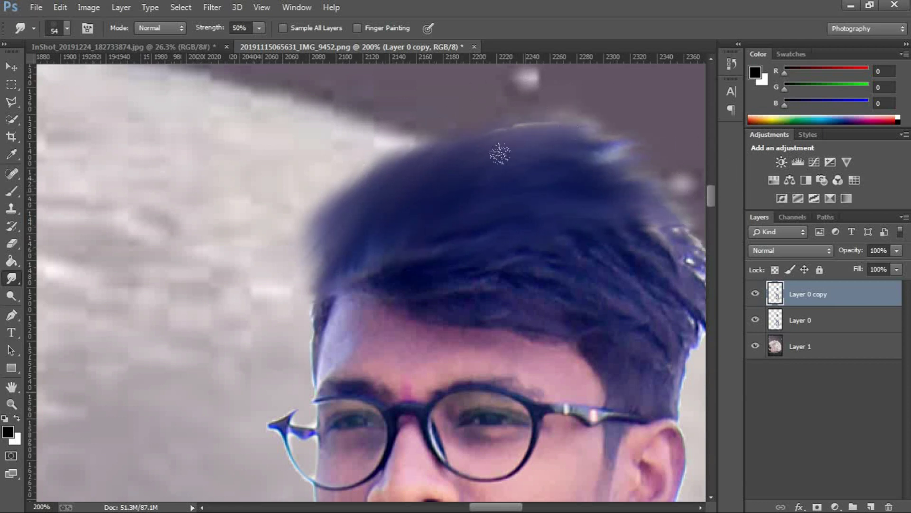
drag(397, 232, 665, 247)
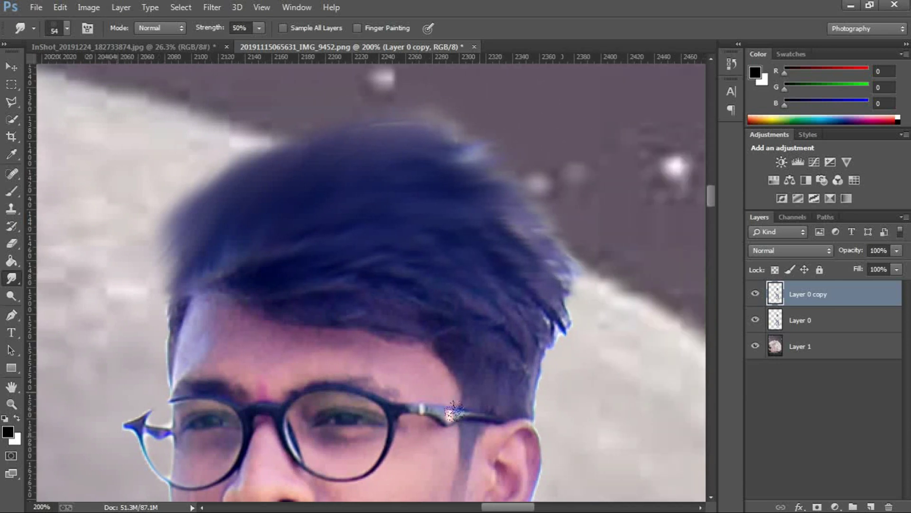
scroll(546, 238, right, 3)
drag(526, 183, 561, 351)
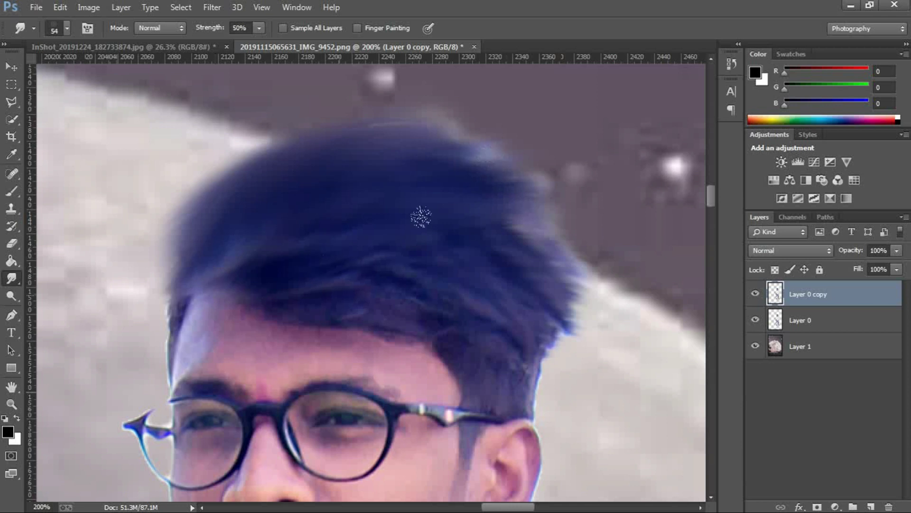
drag(512, 213, 593, 314)
drag(489, 295, 579, 361)
drag(270, 162, 328, 130)
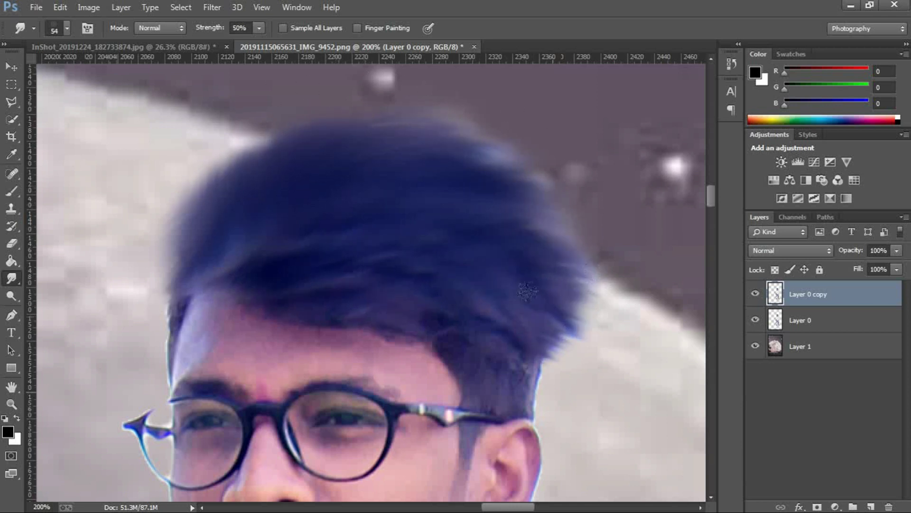
Zoom back onto the man's head with the Smudge tool, then fit the whole image on screen
key(z)
key(ctrl+0)
right_click(405, 226)
click(431, 240)
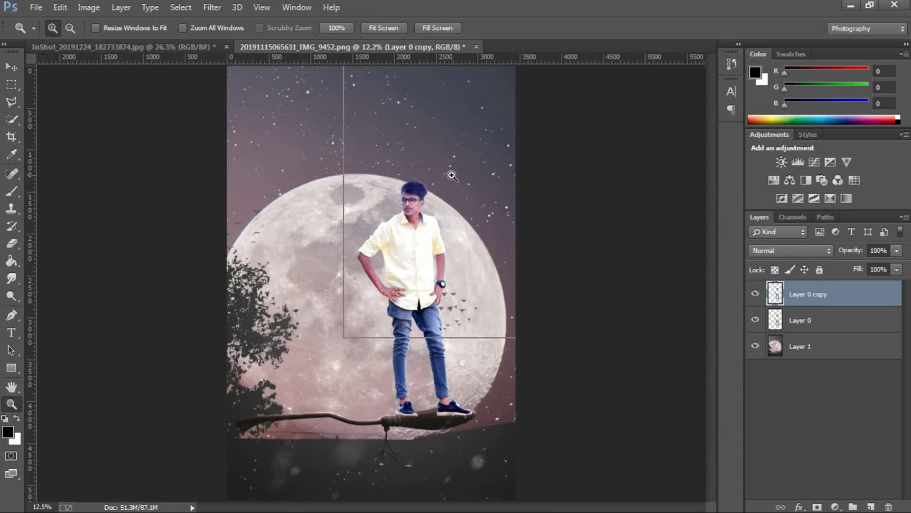
drag(276, 407, 444, 177)
click(13, 278)
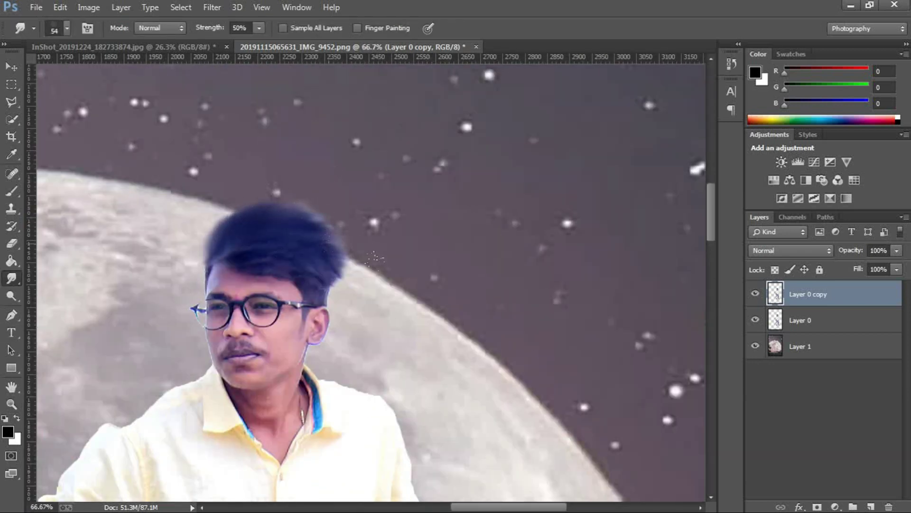
key(z)
right_click(364, 270)
click(380, 273)
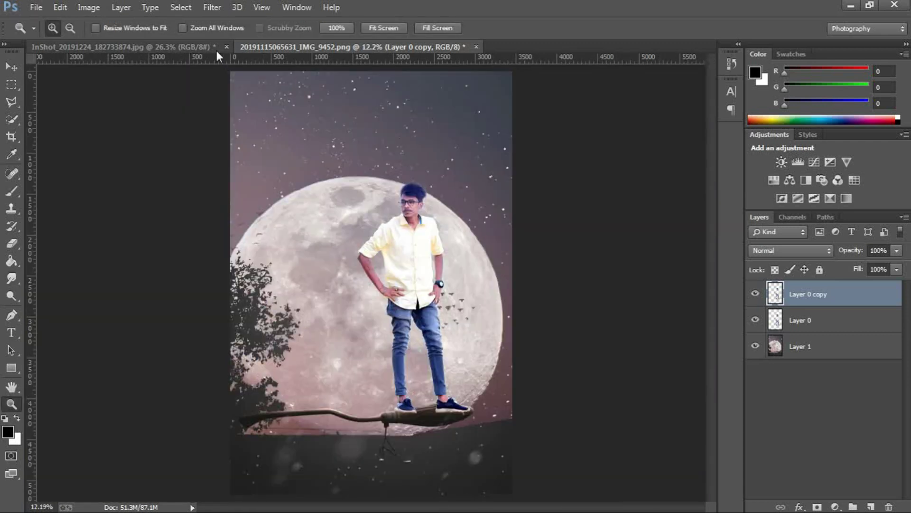
Close the extra InShot document without saving, then delete a wrongly placed linked image layer
click(227, 47)
click(464, 206)
click(37, 7)
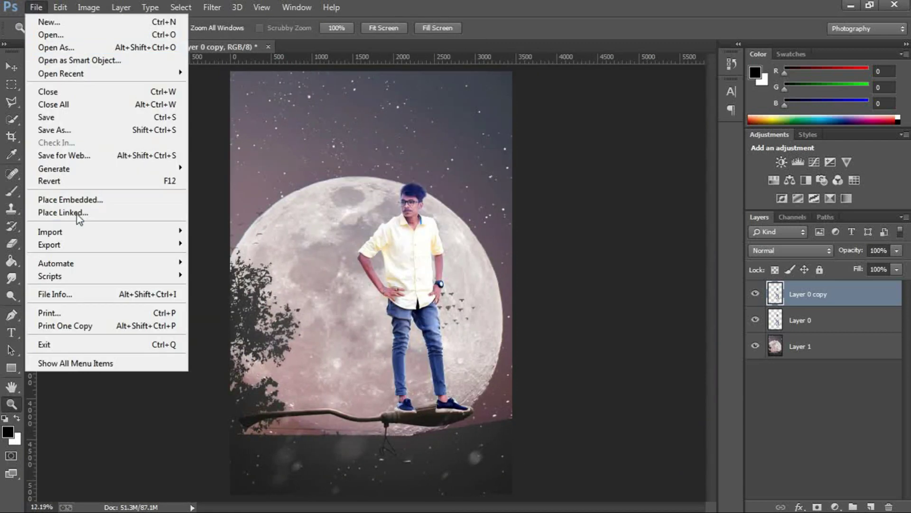
click(48, 224)
scroll(597, 335, down, 2)
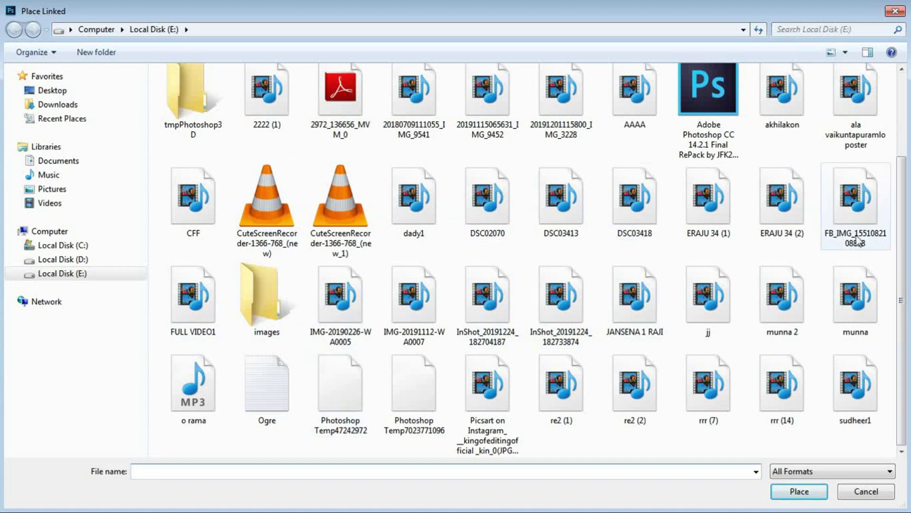
double_click(553, 332)
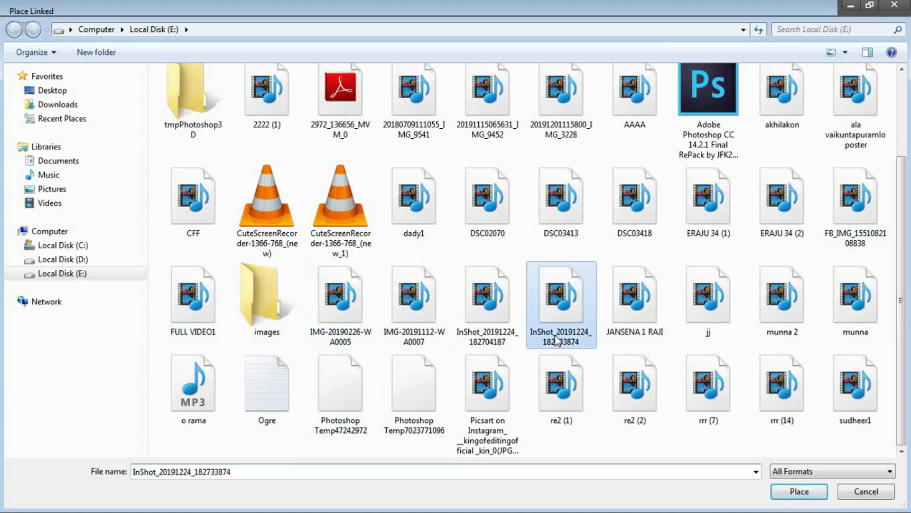
right_click(829, 294)
click(546, 137)
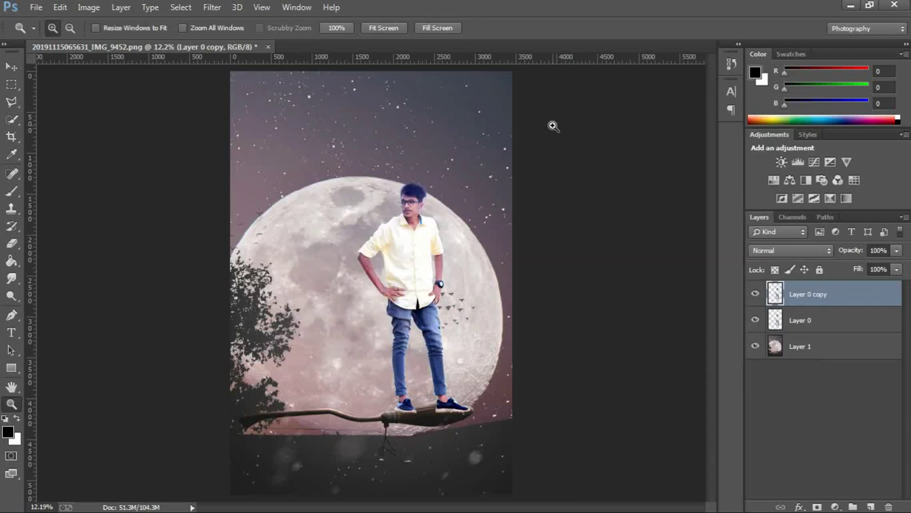
Place the snowman image InShot_20191224_182704187 as a linked layer with Screen blending
click(36, 7)
click(71, 210)
double_click(477, 416)
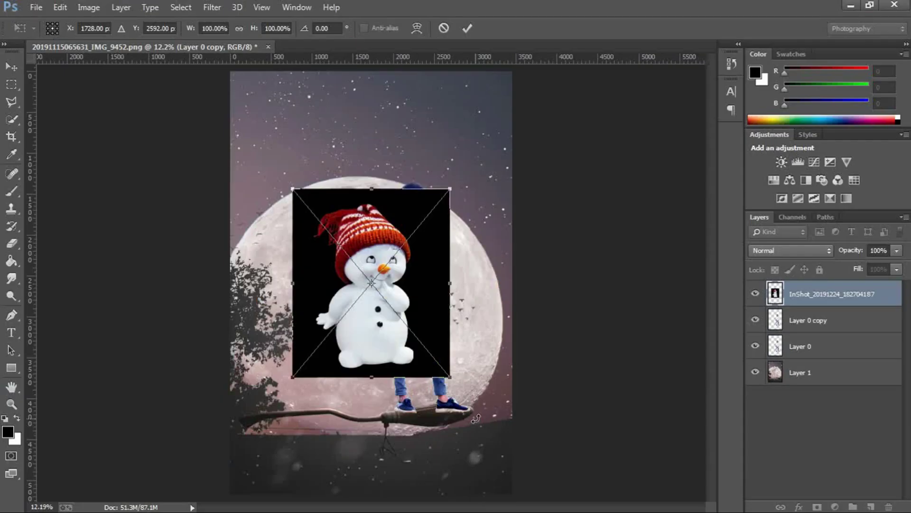
click(467, 28)
click(791, 250)
click(772, 114)
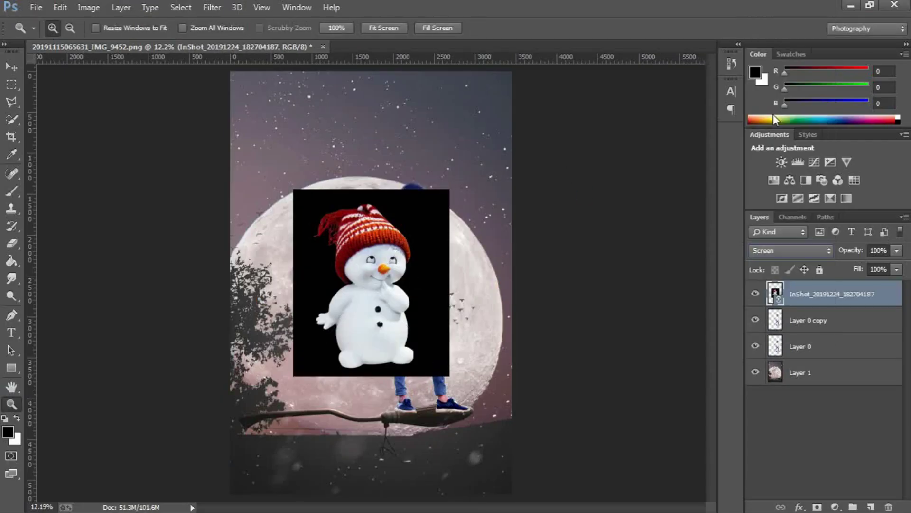
Shrink the snowman, move it to the lower left, set its blend back to Normal, and zoom in
key(v)
key(ctrl+t)
drag(441, 204, 401, 267)
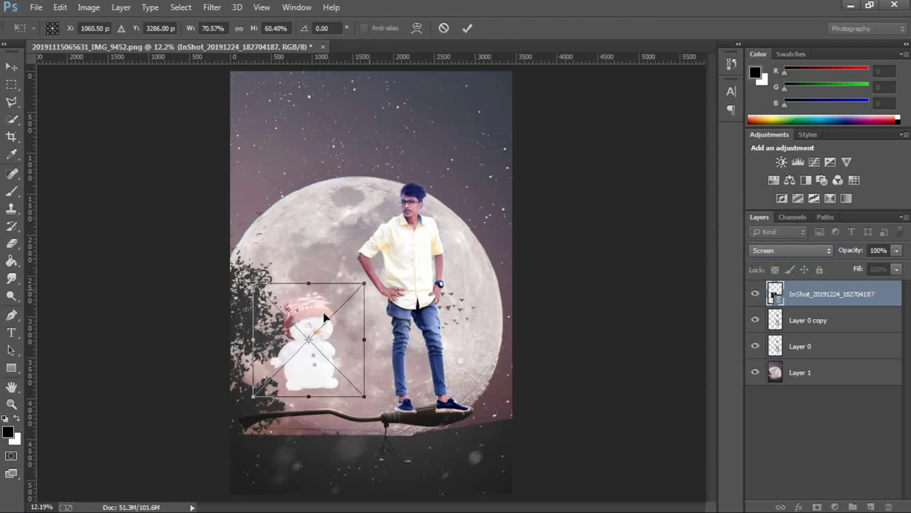
drag(345, 323, 286, 356)
click(468, 28)
click(791, 250)
click(774, 5)
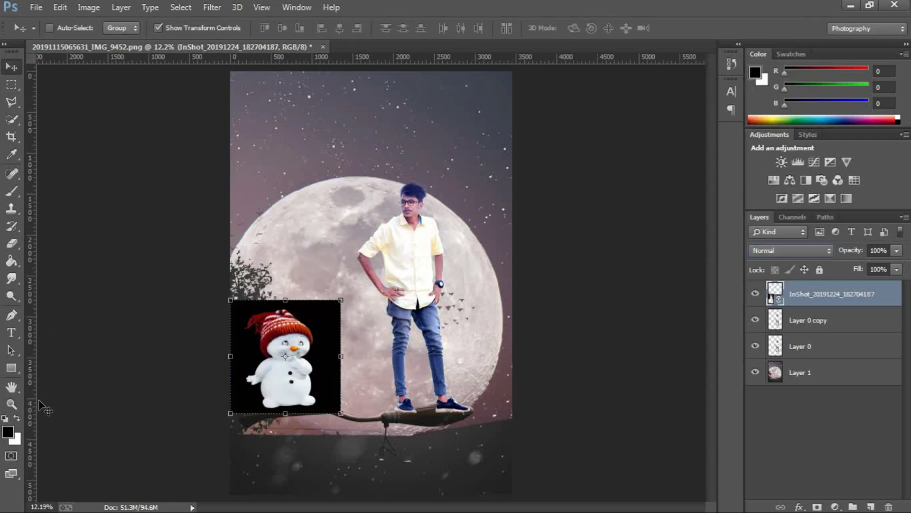
key(z)
click(301, 404)
key(w)
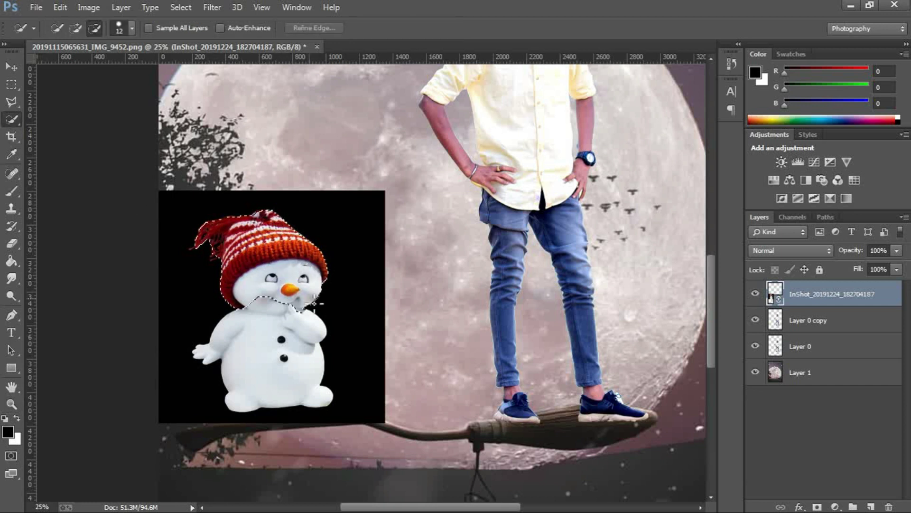
Copy the selected snowman onto its own layer and delete the original black-background layer
click(60, 7)
click(102, 102)
key(ctrl+v)
right_click(802, 320)
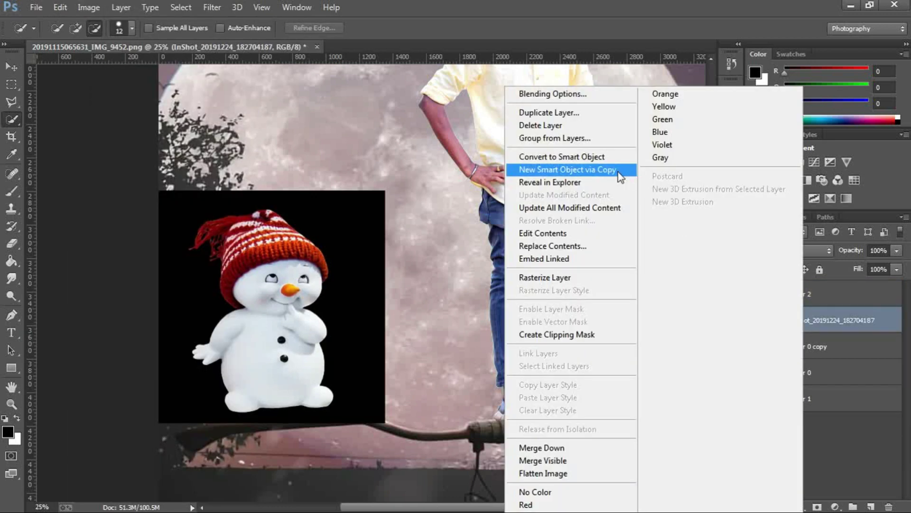
click(593, 125)
Shrink the cut-out snowman, seat it on the broom's left end, and add a new empty layer
click(10, 67)
click(818, 303)
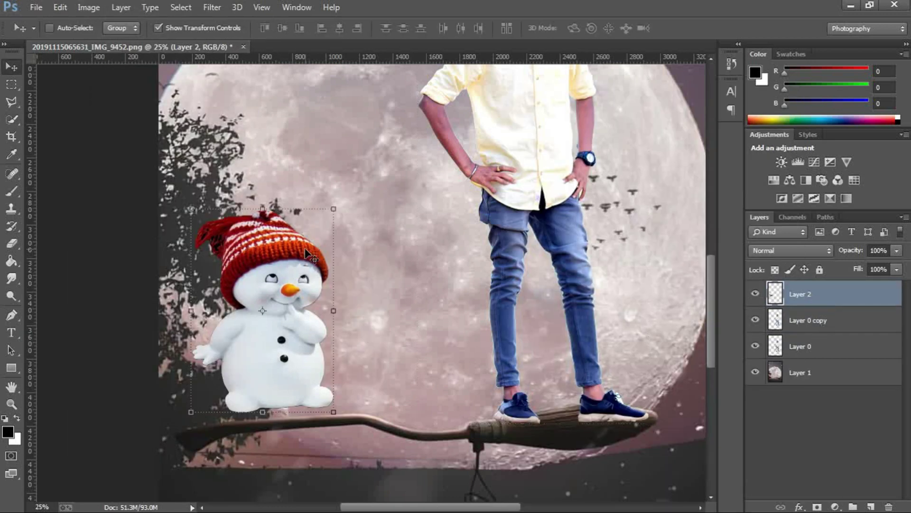
key(ctrl+t)
drag(332, 209, 306, 231)
drag(257, 253, 276, 266)
click(602, 28)
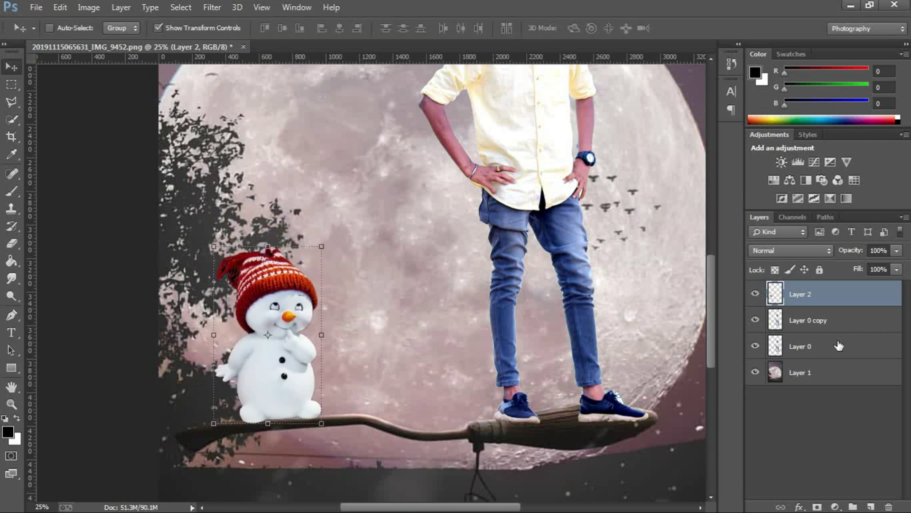
right_click(839, 345)
click(631, 218)
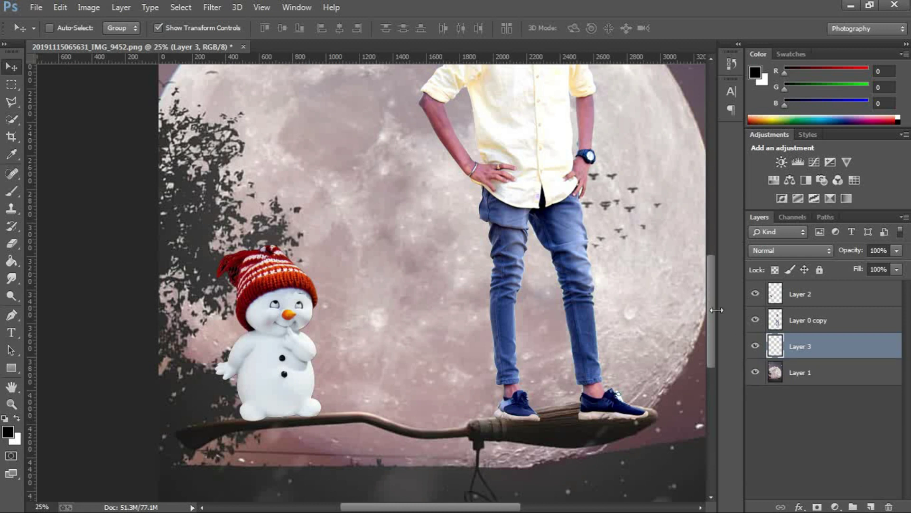
Paint black brush shadows beneath the man's shoes on Layer 3 and stack it above Layer 0 copy
scroll(691, 328, down, 3)
click(13, 247)
right_click(578, 380)
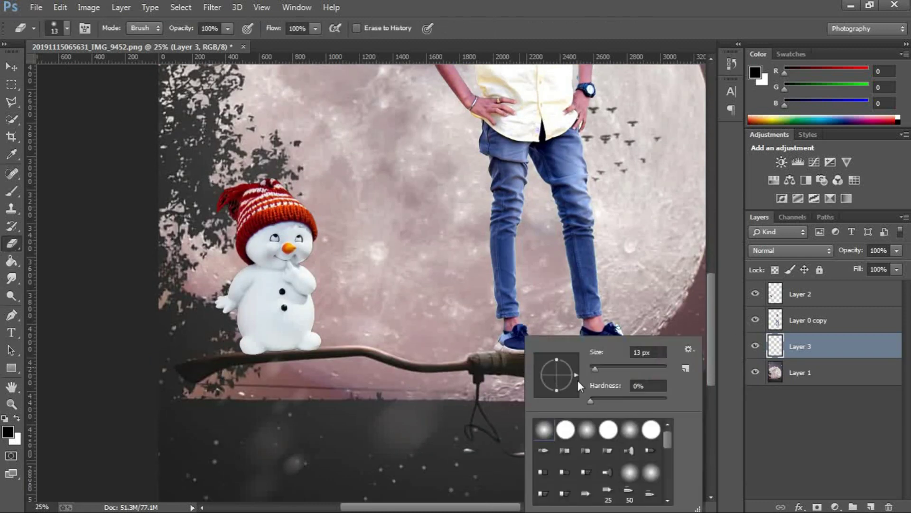
click(521, 357)
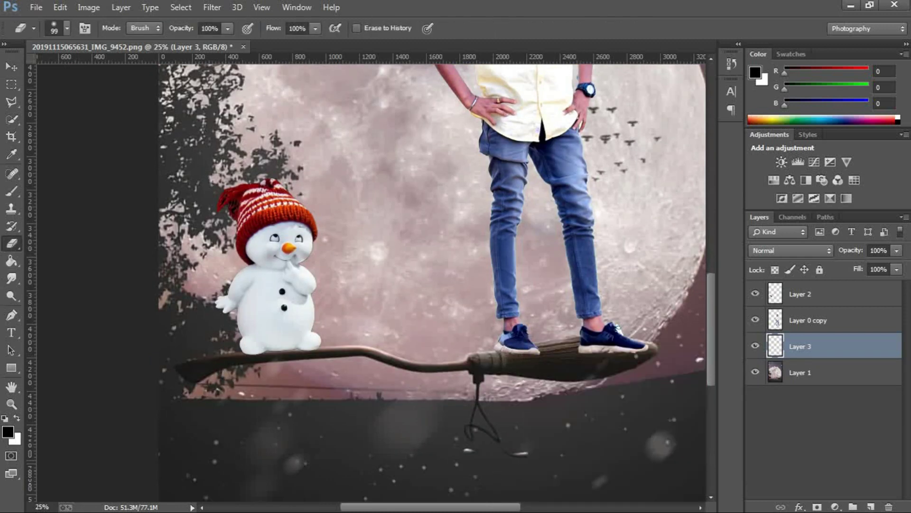
click(67, 10)
click(102, 37)
key(b)
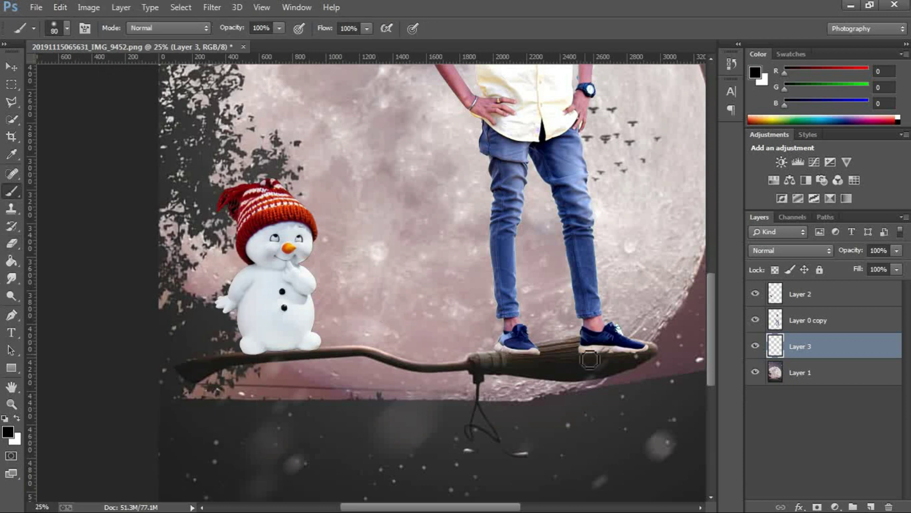
right_click(589, 359)
click(507, 354)
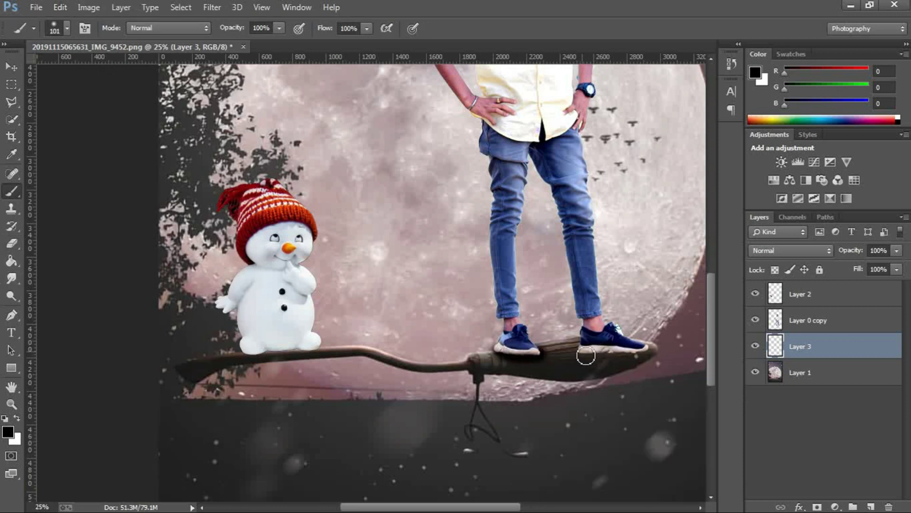
drag(889, 350, 840, 323)
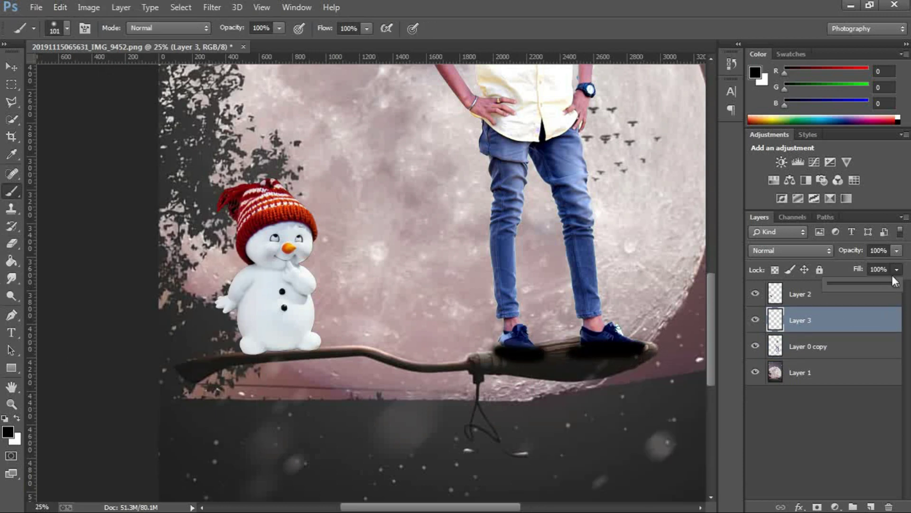
Lower Layer 3 fill to 65%, then duplicate it and place Layer 3 copy below Layer 0 copy
drag(893, 276, 871, 284)
click(10, 406)
key(ctrl+0)
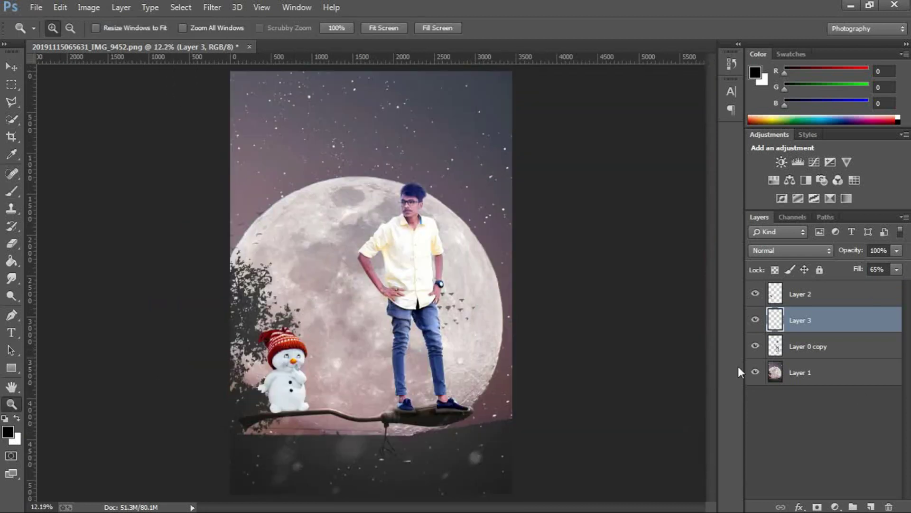
right_click(823, 323)
click(593, 133)
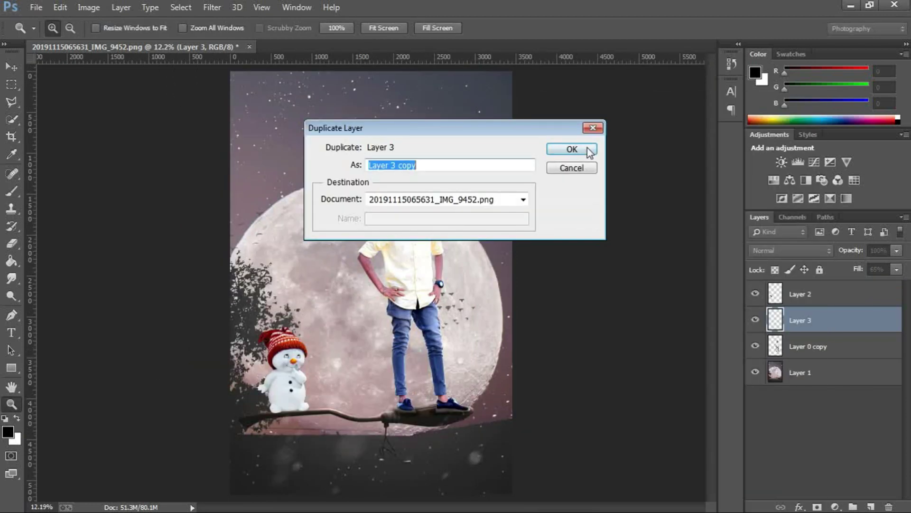
click(588, 150)
drag(828, 376, 828, 380)
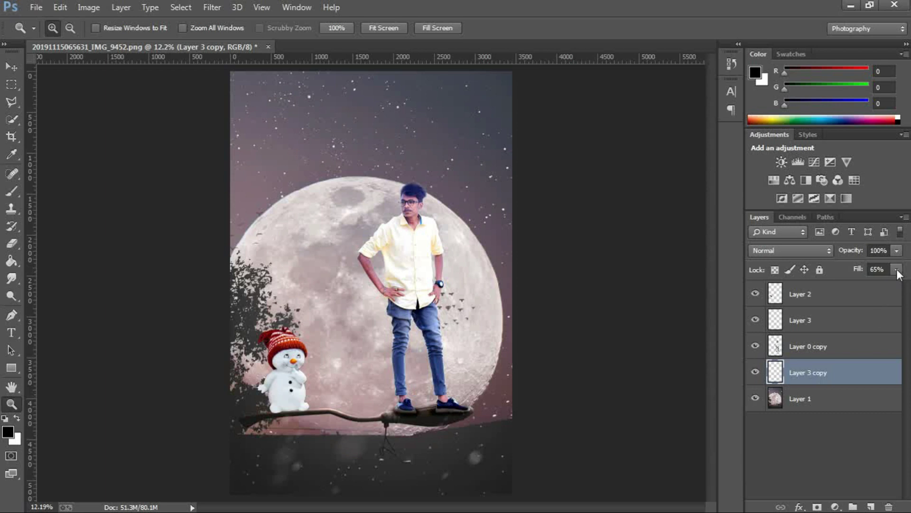
key(v)
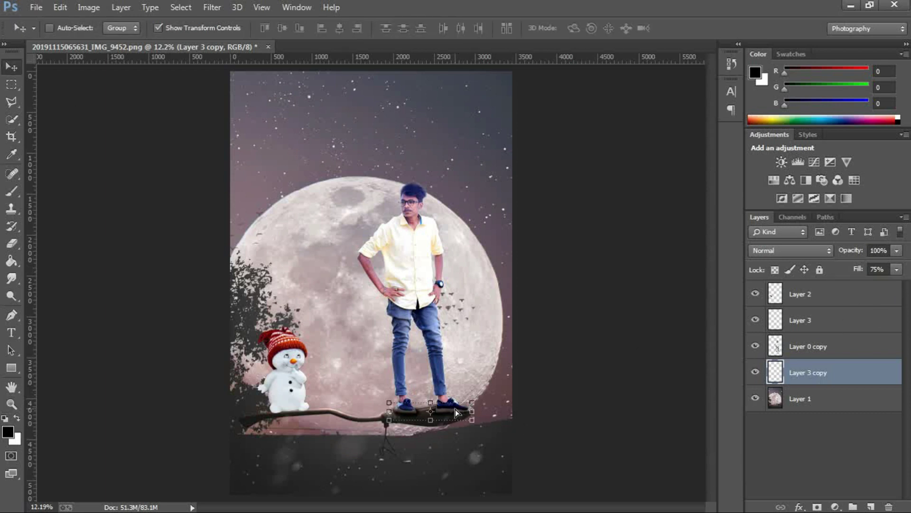
key(z)
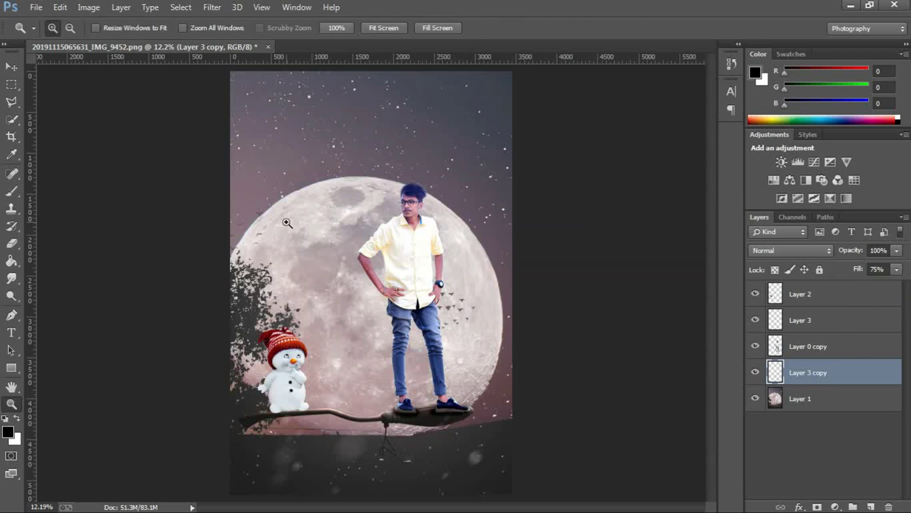
click(34, 6)
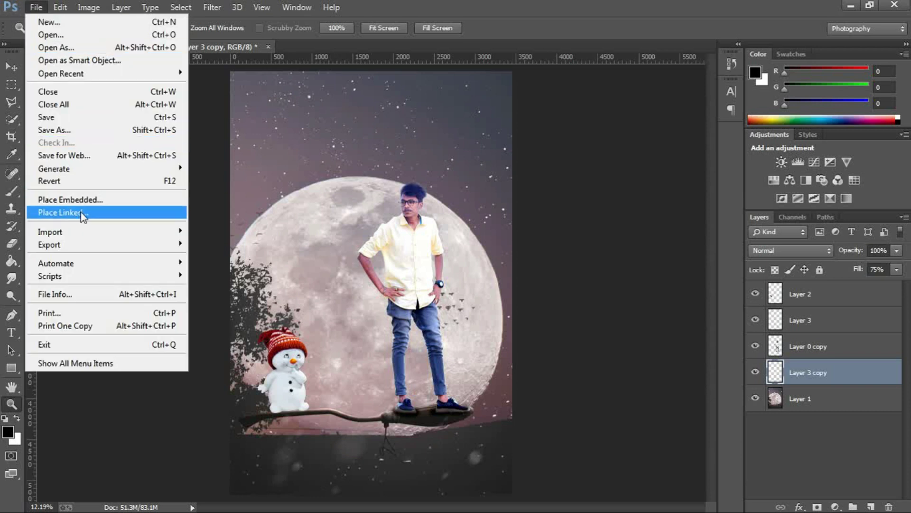
Start a Place Linked and browse to the BCK folder under D:\EDITZ Works\project -4 TE
right_click(358, 326)
key(Escape)
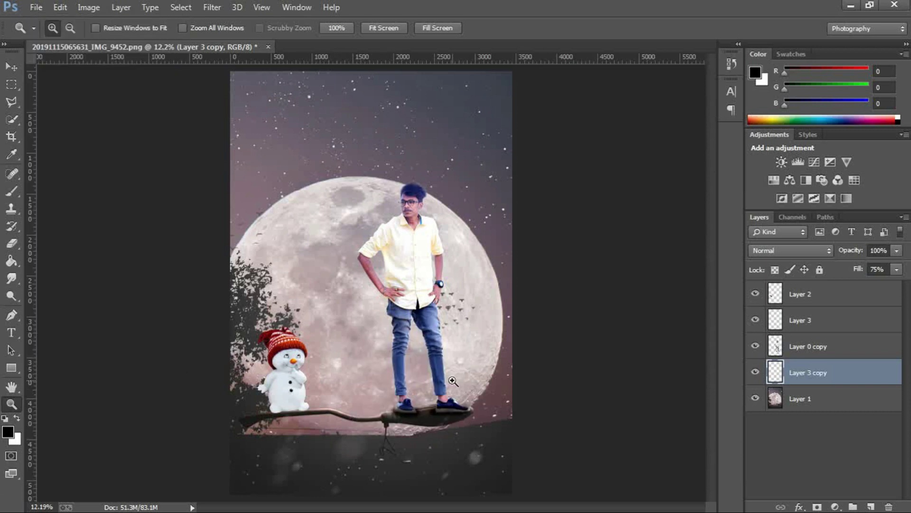
click(36, 7)
click(80, 211)
click(90, 261)
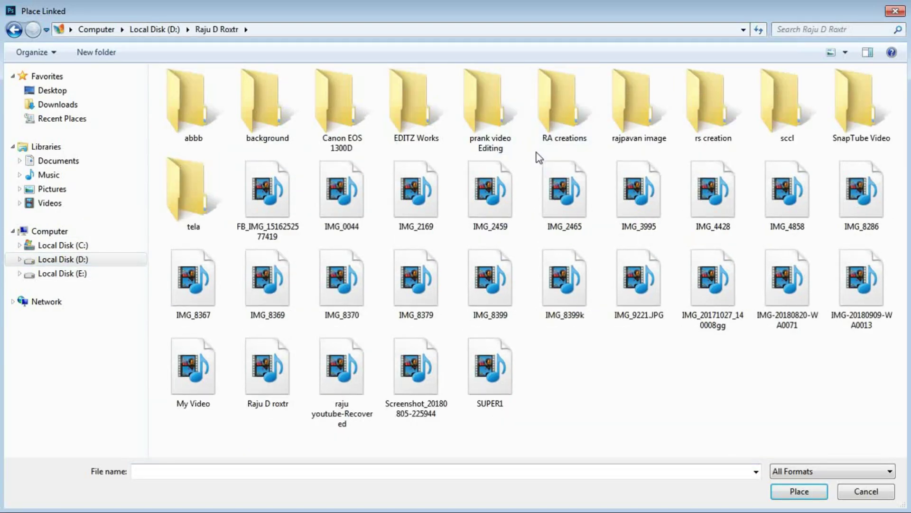
double_click(433, 138)
double_click(416, 109)
double_click(414, 127)
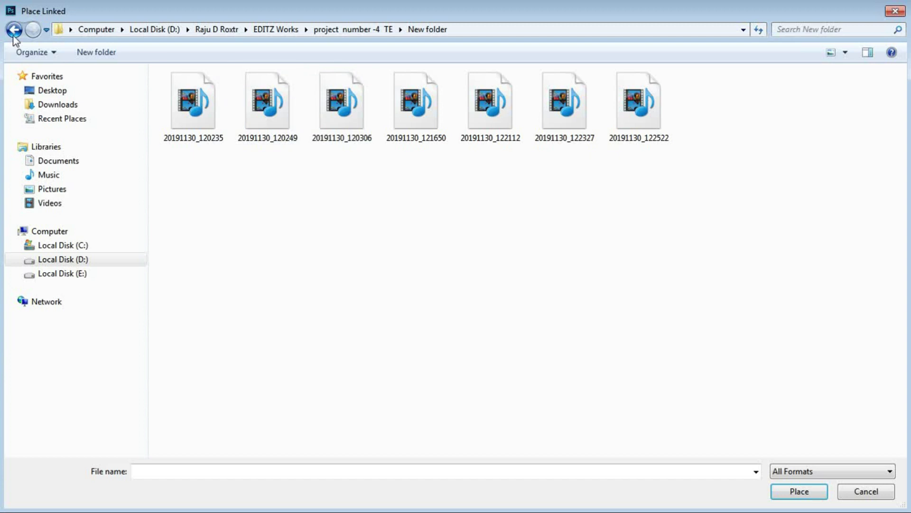
click(14, 29)
double_click(251, 106)
Preview the Instagram post and picsart background images in the BCK folder
scroll(309, 184, down, 1)
click(309, 184)
right_click(310, 184)
click(362, 223)
right_click(418, 175)
click(452, 220)
scroll(351, 90, up, 1)
right_click(350, 88)
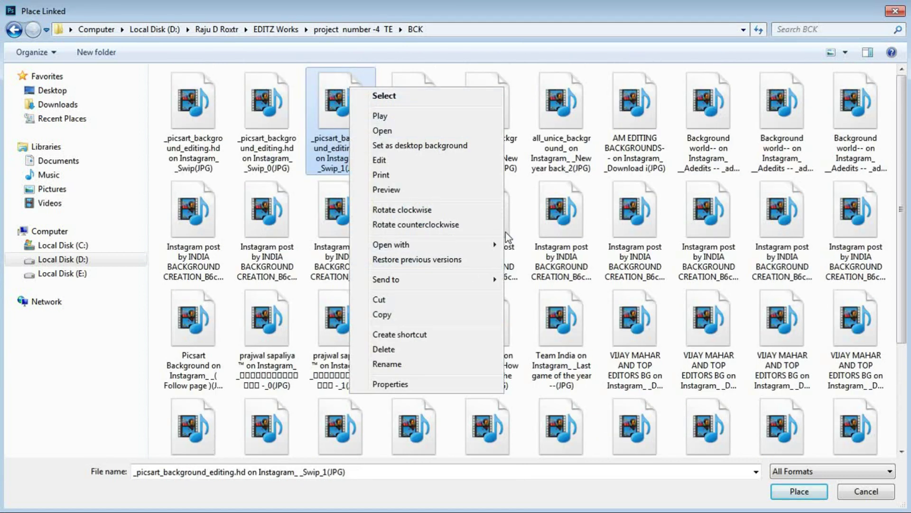
click(508, 236)
click(411, 121)
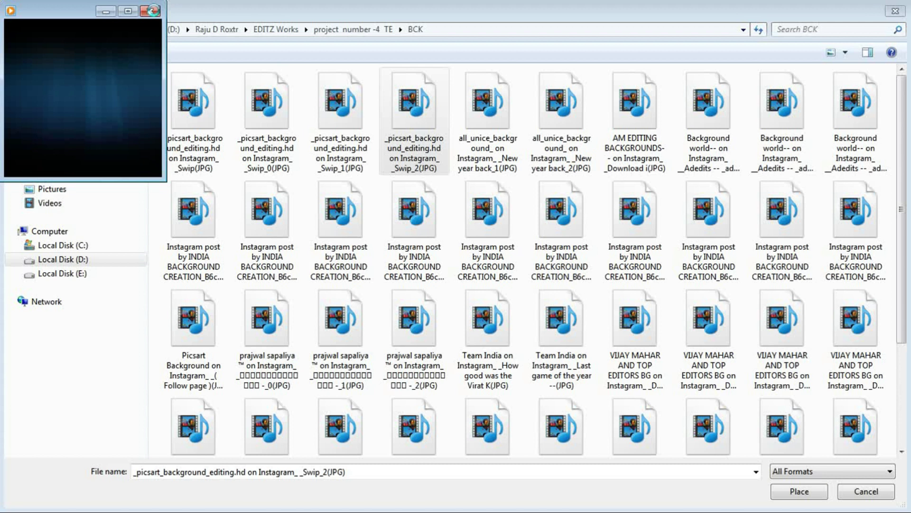
Preview the New year background and several other picsart background files
right_click(499, 122)
click(522, 144)
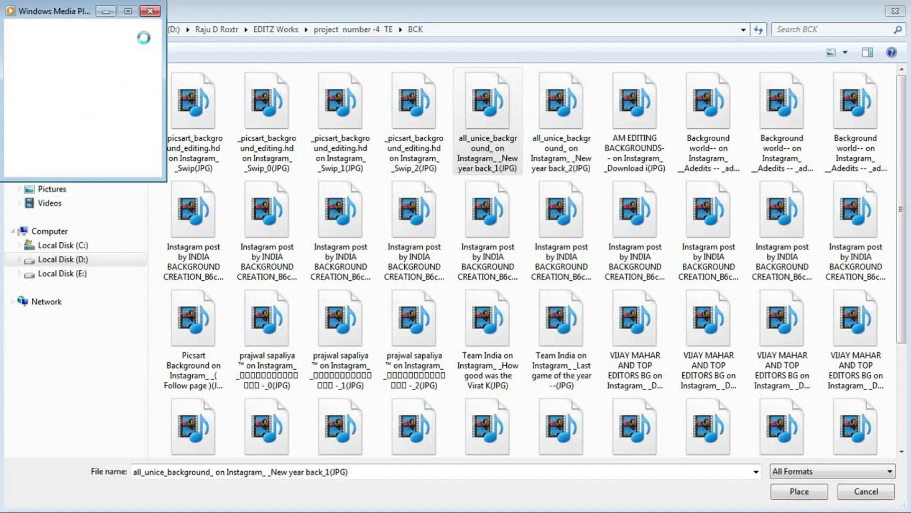
click(150, 12)
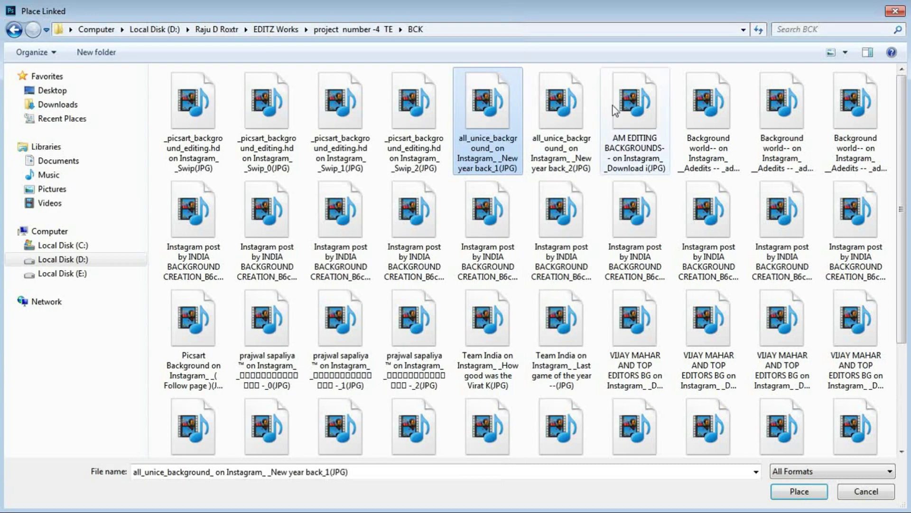
right_click(513, 122)
click(531, 161)
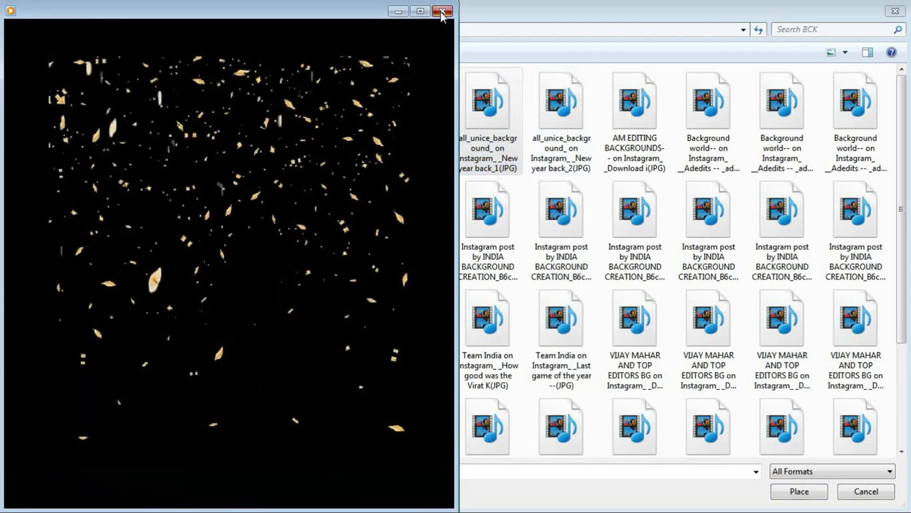
click(440, 12)
right_click(399, 149)
click(424, 190)
click(503, 11)
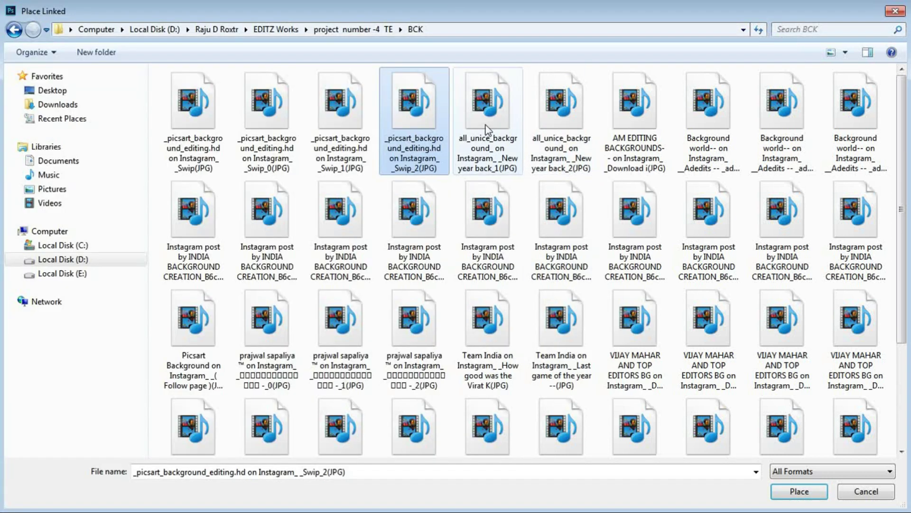
right_click(574, 107)
click(598, 136)
click(444, 13)
Preview the AM EDITING, Background world and last-column background files
right_click(623, 125)
click(641, 152)
click(401, 15)
right_click(722, 124)
click(752, 152)
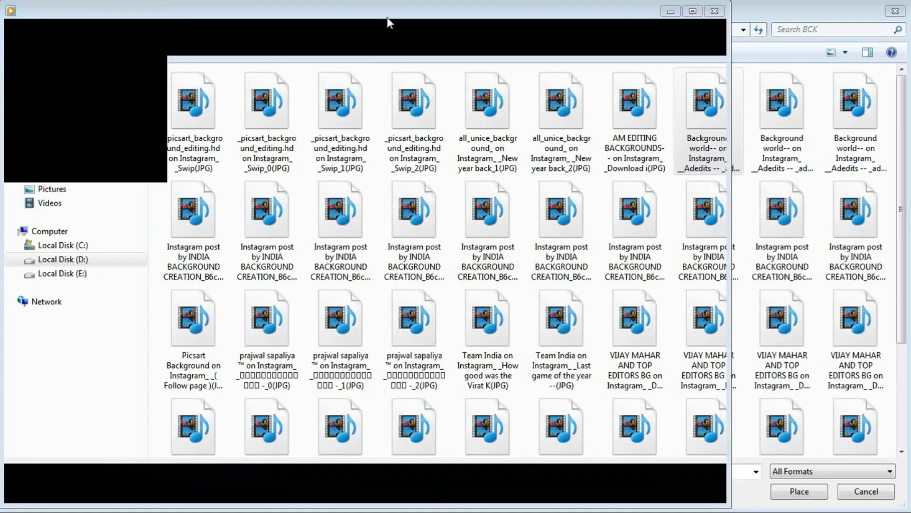
click(716, 10)
click(783, 100)
right_click(853, 111)
click(845, 138)
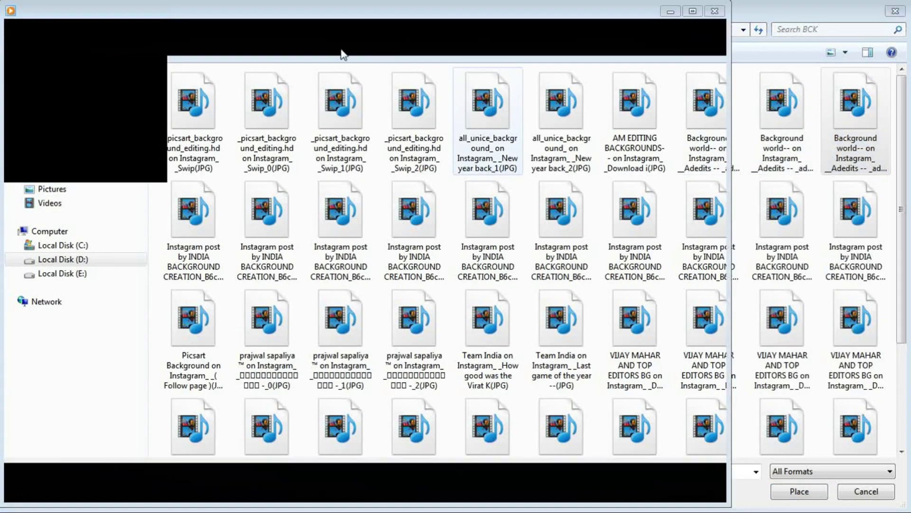
click(716, 12)
Preview the first few Instagram post background images
click(223, 252)
right_click(224, 251)
click(242, 273)
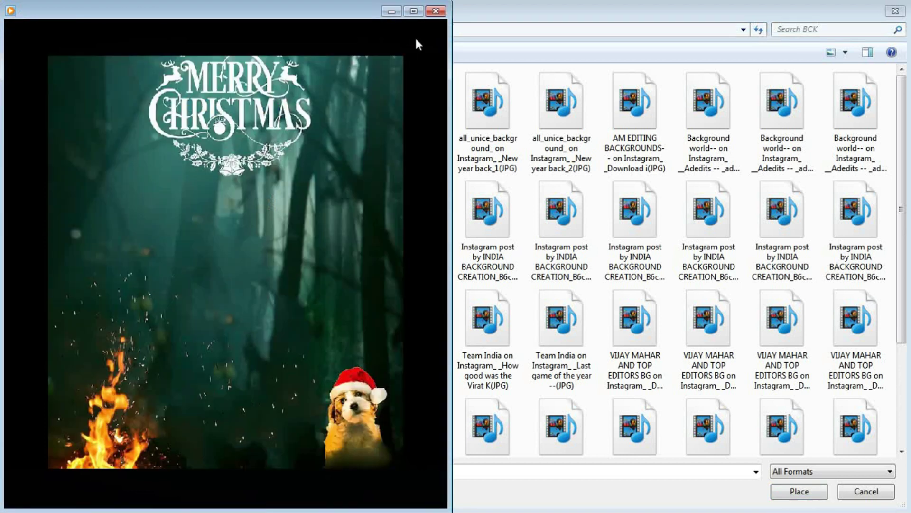
click(436, 11)
right_click(292, 212)
click(335, 254)
right_click(282, 206)
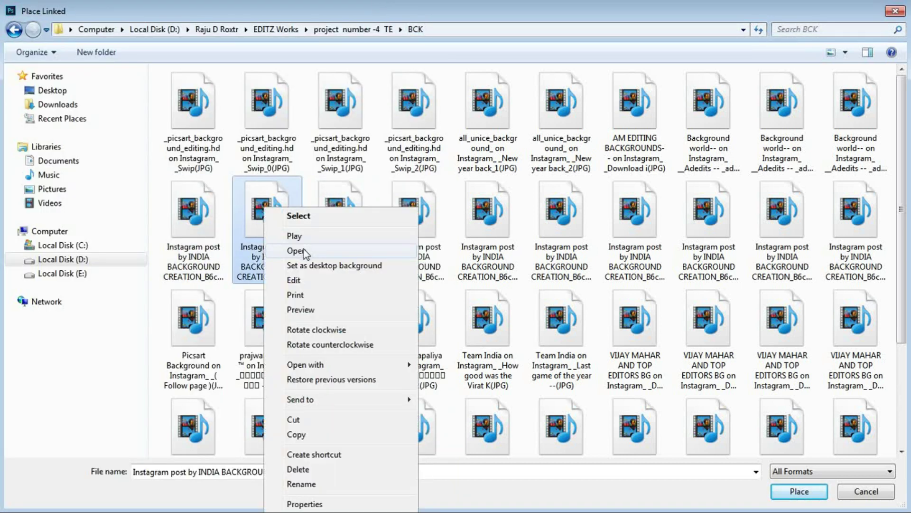
click(304, 248)
click(404, 11)
right_click(363, 207)
click(380, 234)
click(404, 12)
Preview the Santa and Merry Christmas truck Instagram post images
right_click(571, 205)
click(588, 233)
click(403, 11)
right_click(572, 209)
click(589, 234)
click(403, 12)
right_click(496, 206)
click(512, 234)
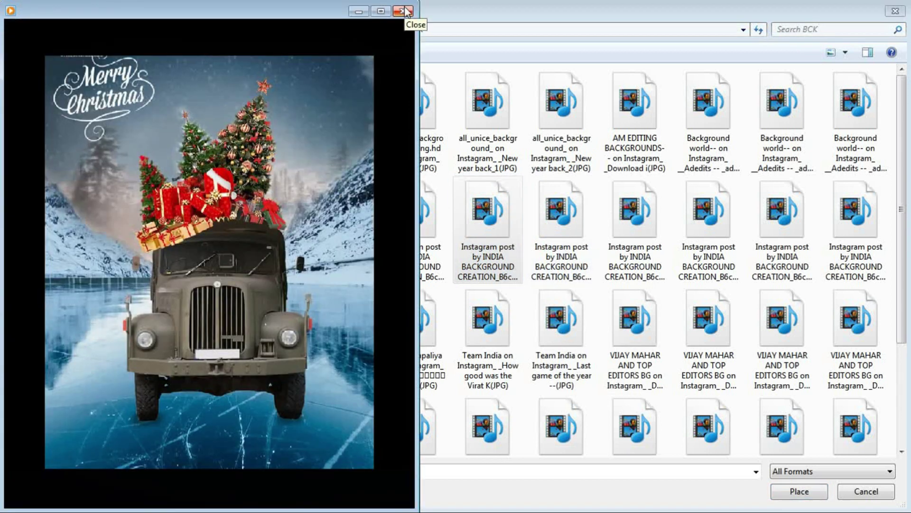
click(403, 12)
right_click(551, 205)
click(567, 233)
click(402, 12)
Try placing the Santa image, dismiss the JPEG parse error, and switch to File > Open As
double_click(542, 254)
click(474, 212)
click(35, 8)
click(29, 25)
right_click(561, 207)
click(594, 237)
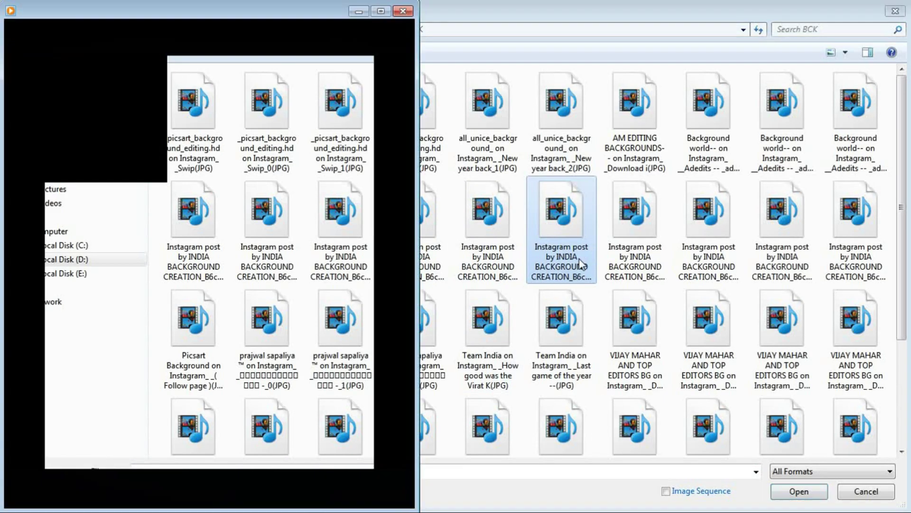
click(402, 11)
Open the Santa image in Photoshop and dock it as its own document tab
right_click(565, 206)
click(583, 278)
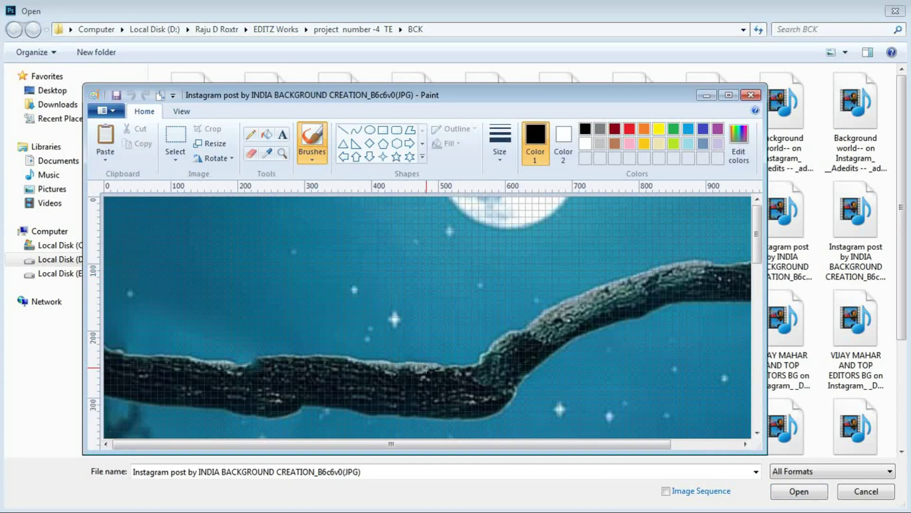
click(751, 95)
click(445, 309)
click(799, 491)
click(284, 57)
drag(285, 57, 286, 58)
click(16, 122)
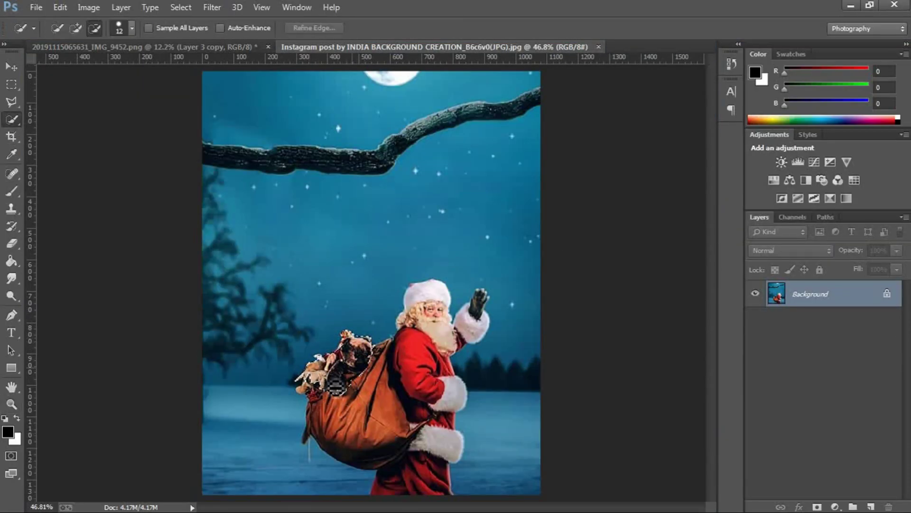
Quick-select Santa and his sack, copy-paste them to Layer 1, and drag into the moon composite
drag(330, 416, 404, 458)
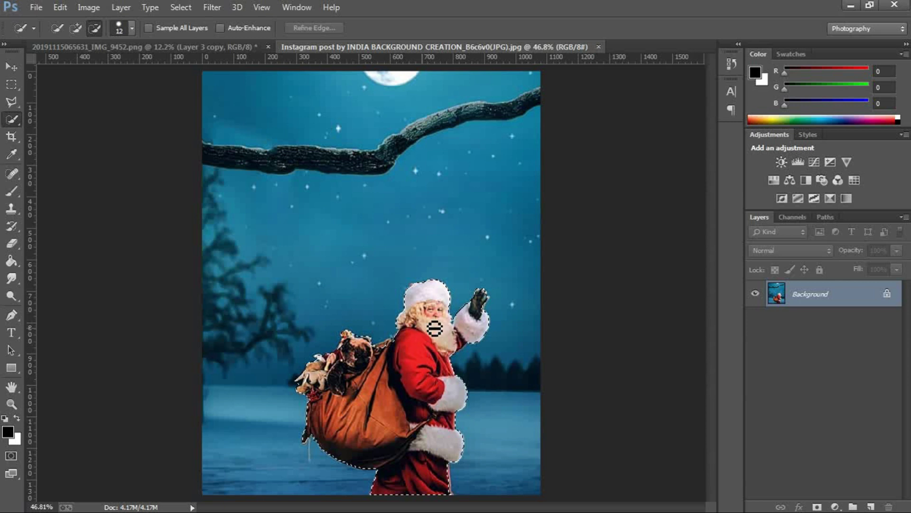
drag(424, 296, 394, 353)
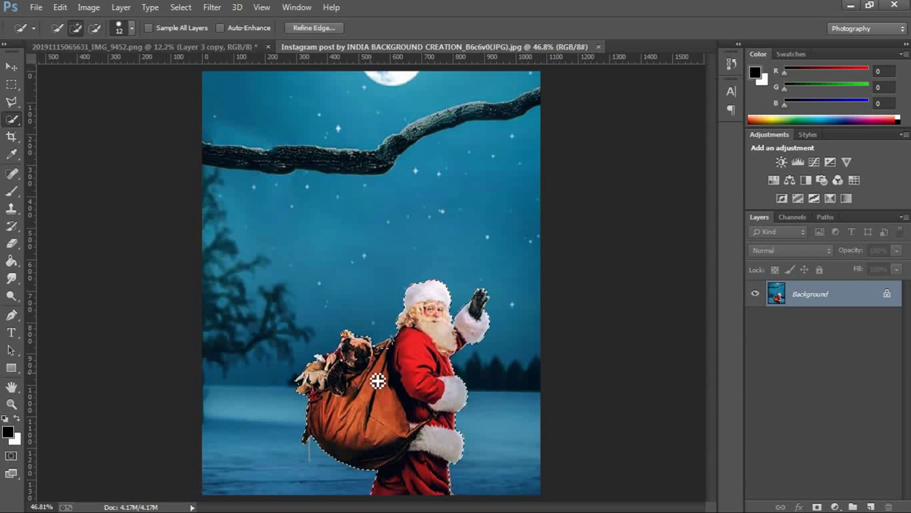
click(60, 7)
click(82, 86)
click(60, 7)
click(82, 111)
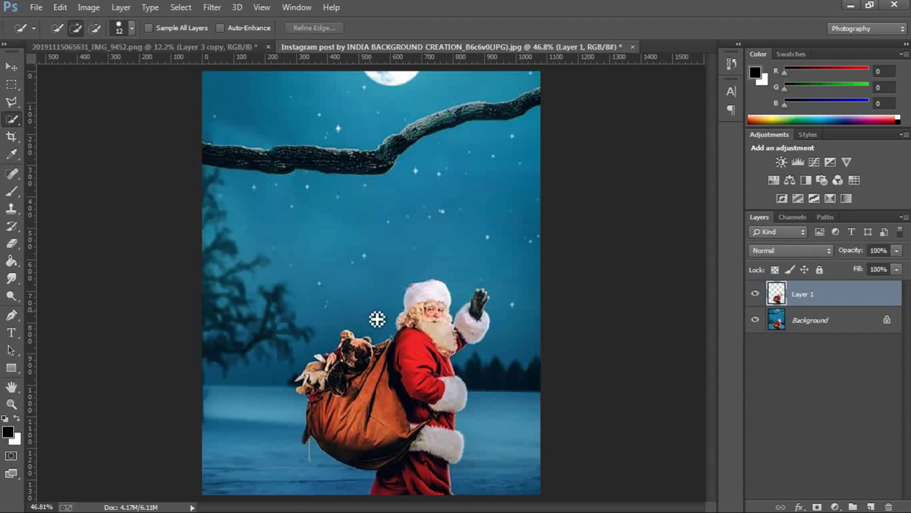
key(v)
mouse_move(378, 319)
mouse_down()
mouse_move(366, 271)
mouse_move(236, 134)
mouse_up()
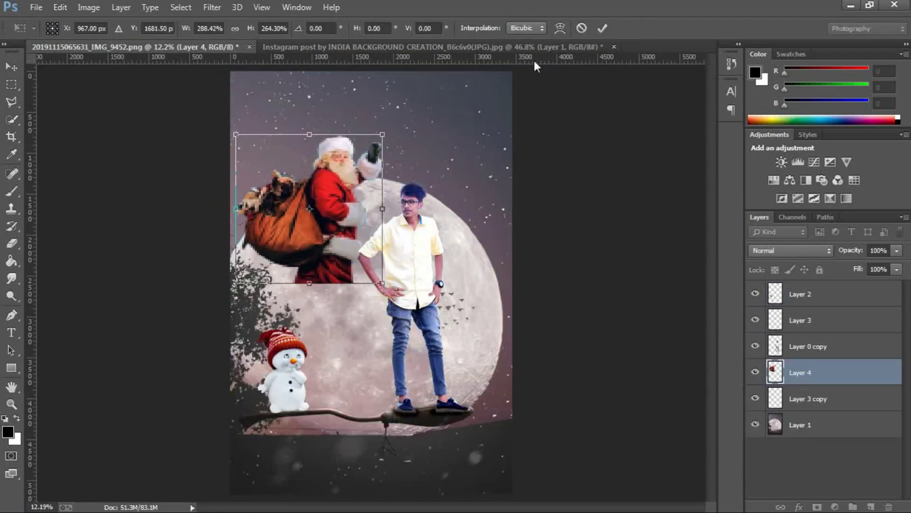
Commit Santa's placement and soft-erase his sack's bottom so it fades into the moon
click(602, 28)
drag(309, 209, 328, 197)
key(e)
right_click(394, 258)
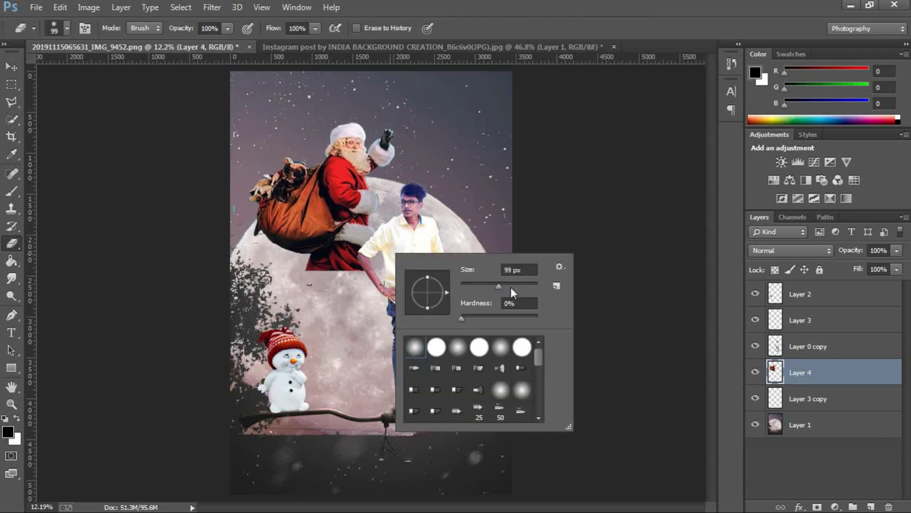
key(Return)
drag(360, 228, 203, 258)
Scale Santa down above the moon's top edge and bring Layer 4 to the front
key(v)
key(ctrl+t)
mouse_move(403, 117)
mouse_down()
mouse_move(351, 175)
mouse_move(345, 157)
mouse_up()
drag(298, 197, 353, 173)
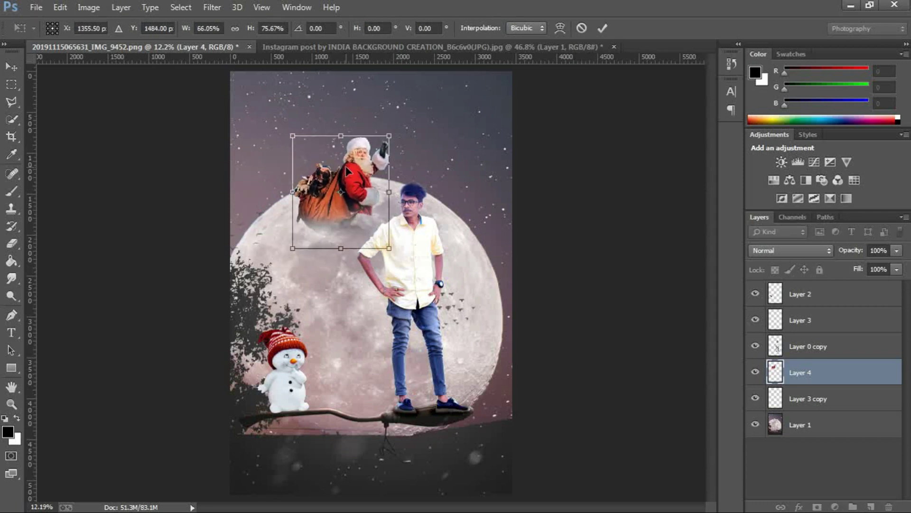
key(Return)
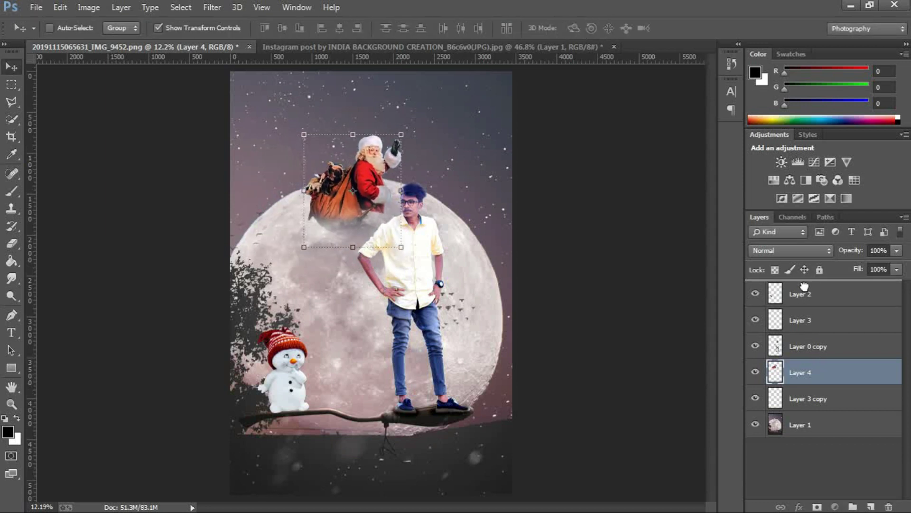
key(ctrl+shift+bracketright)
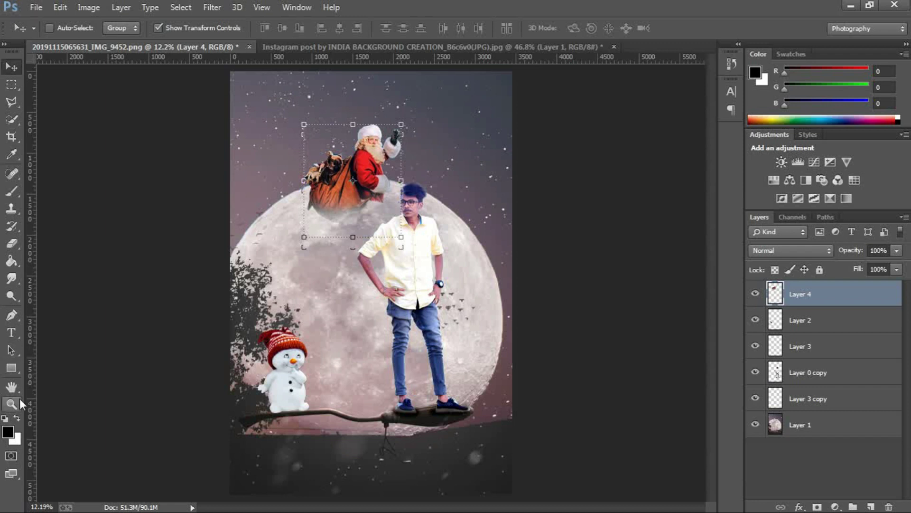
click(18, 404)
Preview picsart and New year backgrounds via Place Linked; placing the New year file fails
click(37, 7)
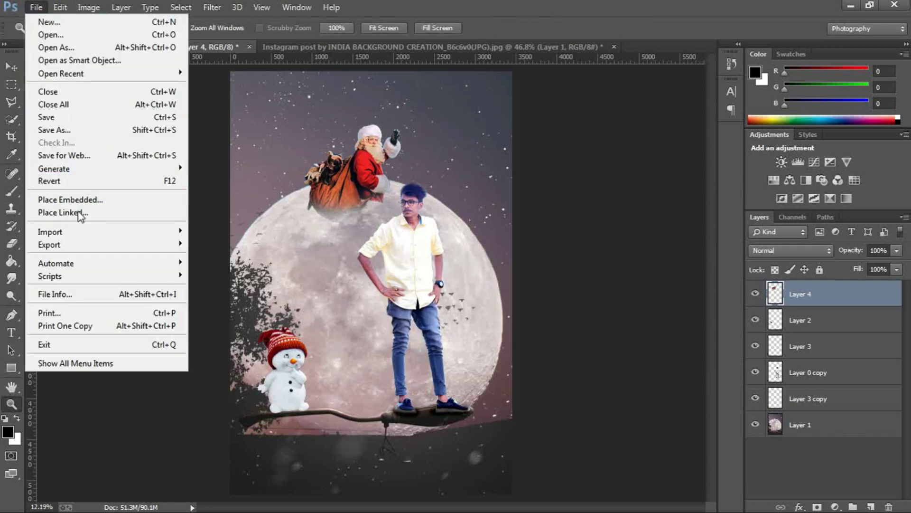
click(118, 209)
right_click(426, 135)
click(466, 178)
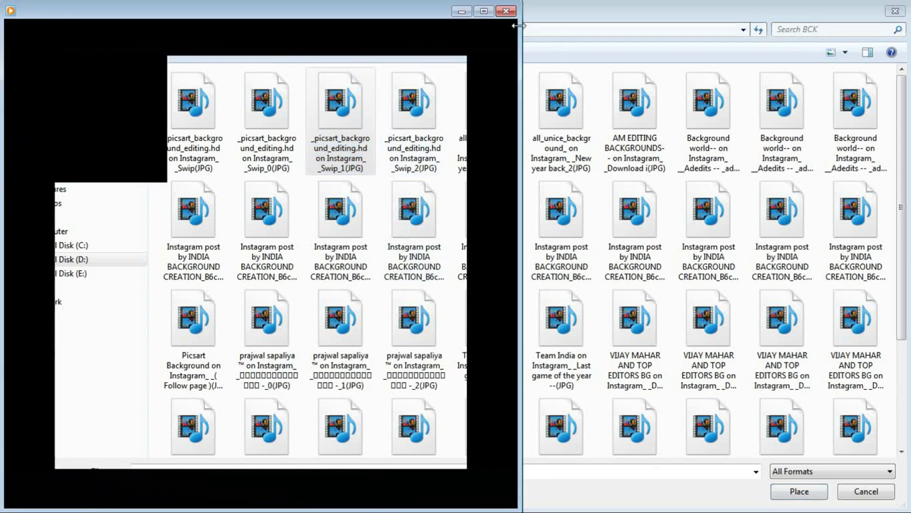
click(506, 10)
right_click(299, 124)
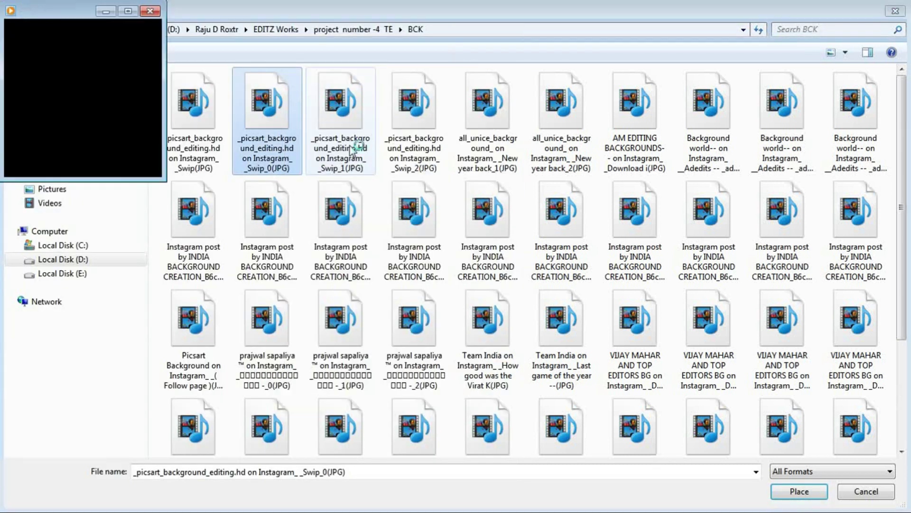
click(332, 167)
click(506, 10)
right_click(482, 127)
click(519, 158)
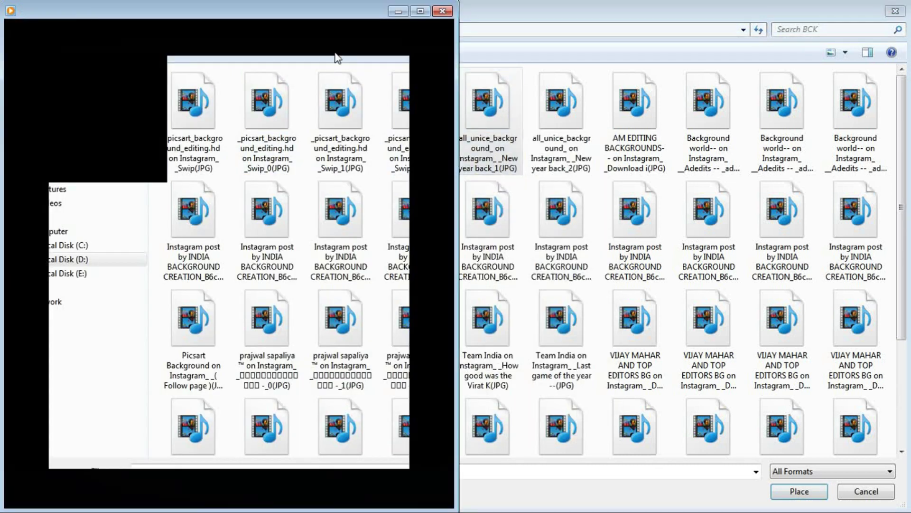
click(445, 10)
double_click(508, 147)
click(466, 212)
Open the New year golden confetti image as its own document via File > Open As
click(36, 7)
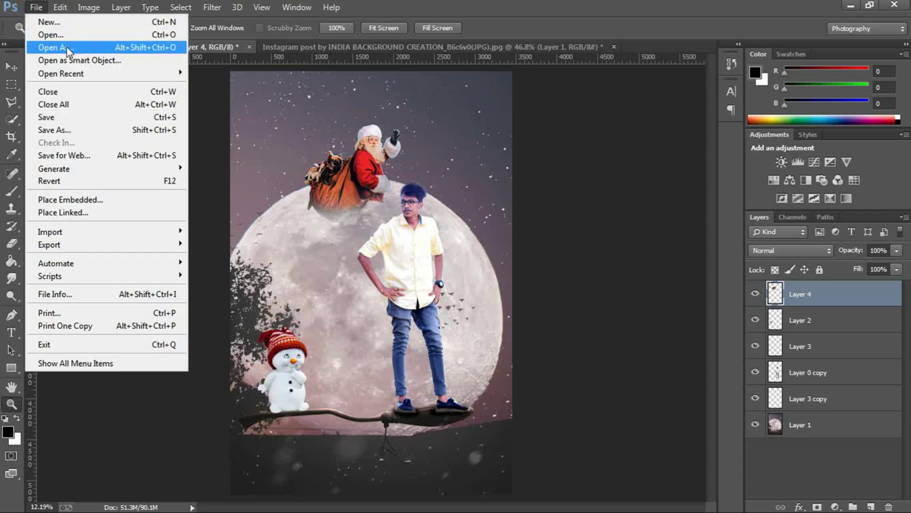
click(47, 37)
right_click(494, 140)
click(522, 185)
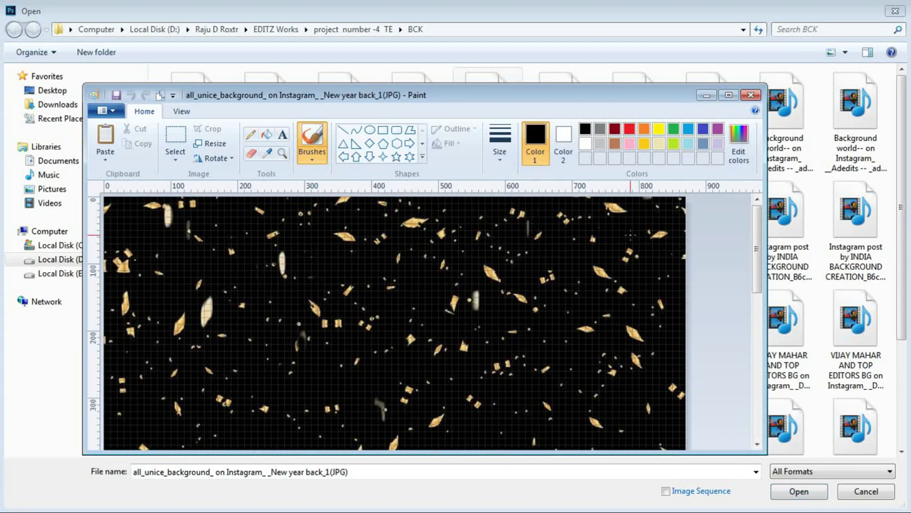
click(751, 95)
key(Return)
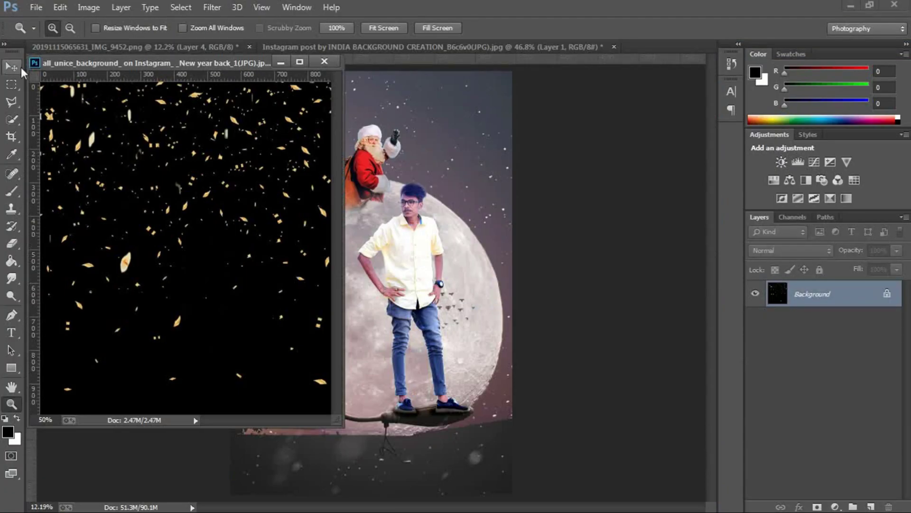
Drag the confetti into the composite, stretch it over the canvas, and set it to Screen
drag(373, 129, 372, 129)
drag(399, 157, 277, 409)
key(ctrl+t)
mouse_move(317, 362)
mouse_down()
mouse_move(451, 186)
mouse_move(520, 72)
mouse_up()
drag(230, 435, 194, 468)
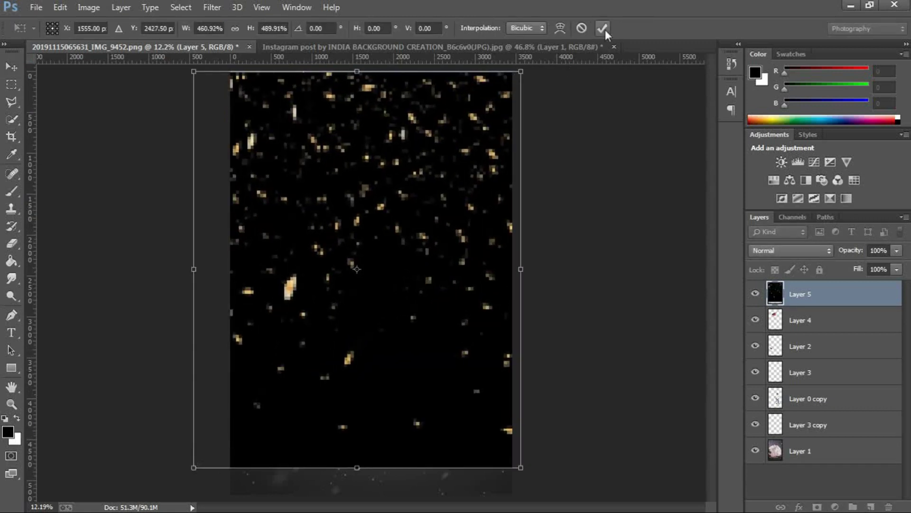
click(602, 28)
click(791, 250)
click(762, 114)
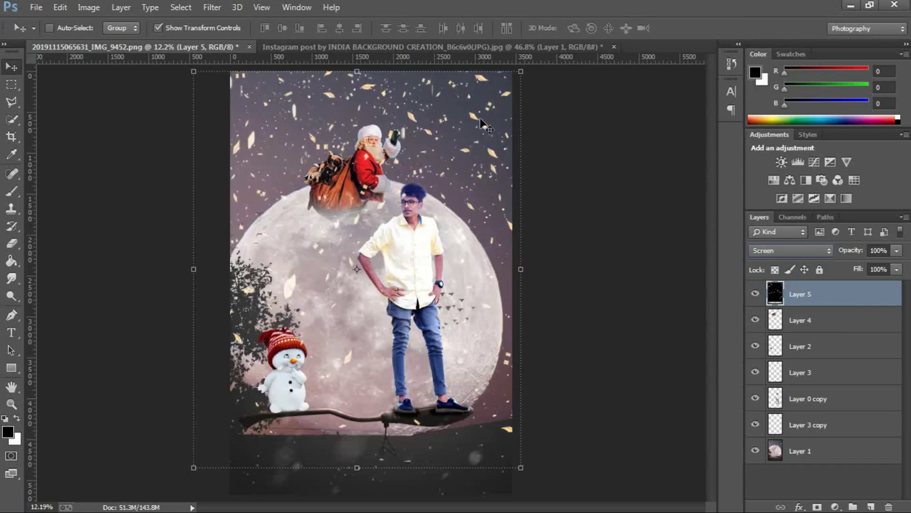
Reshape the confetti over the lower scene, then open Blur Gallery > Field Blur
drag(481, 177, 483, 124)
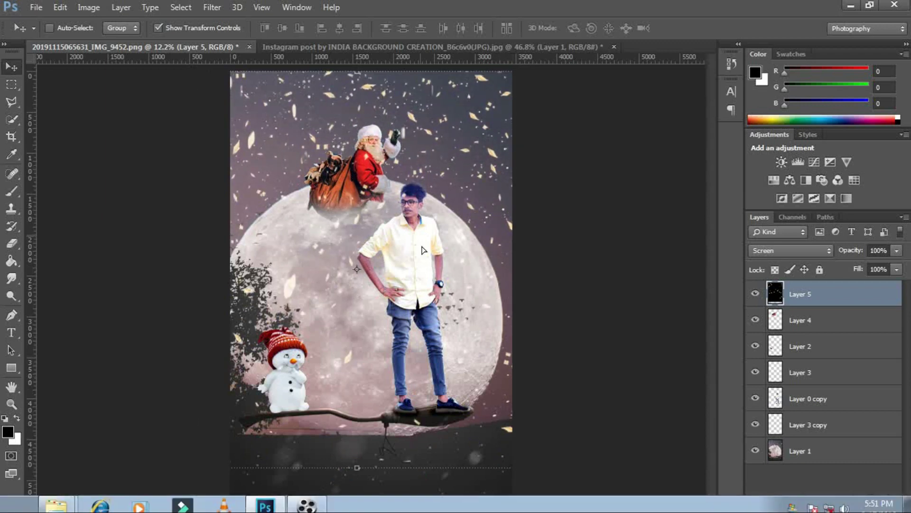
mouse_move(503, 468)
mouse_down()
mouse_move(373, 125)
mouse_move(373, 446)
mouse_up()
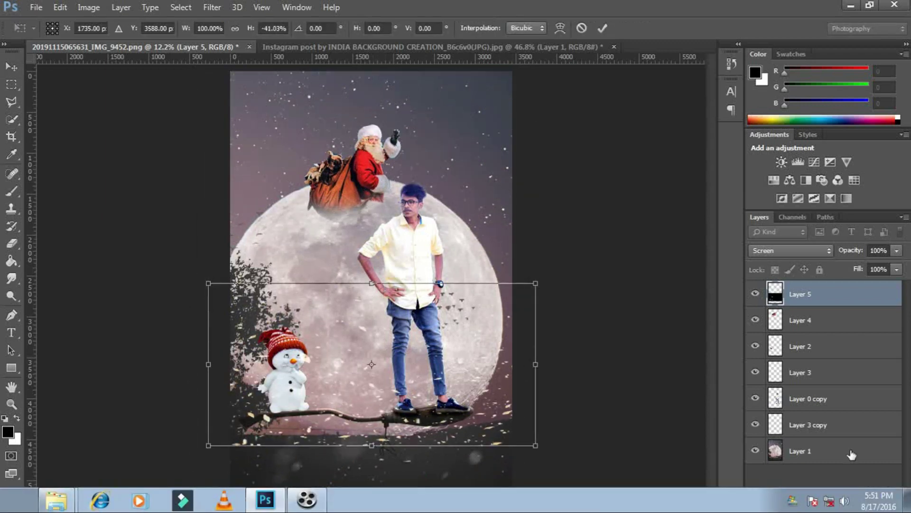
drag(390, 389, 374, 452)
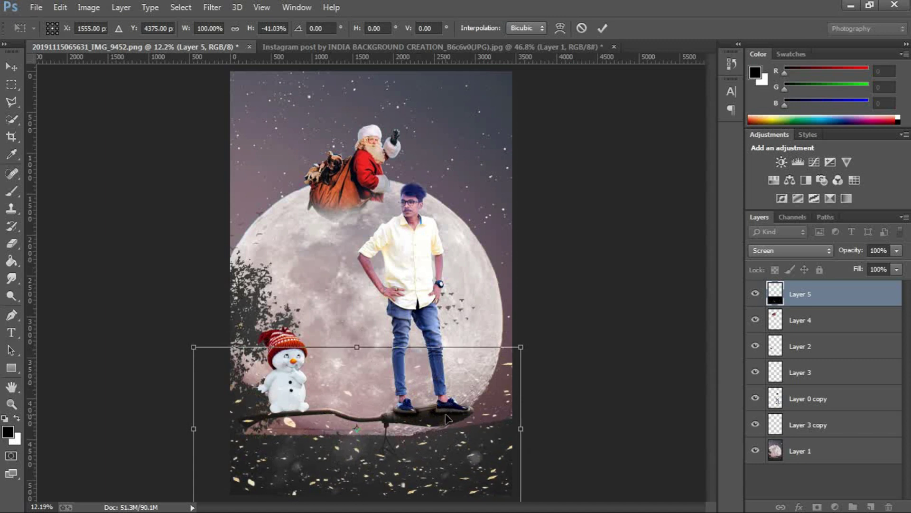
drag(521, 346, 525, 266)
drag(475, 295, 484, 377)
click(602, 29)
key(ctrl+t)
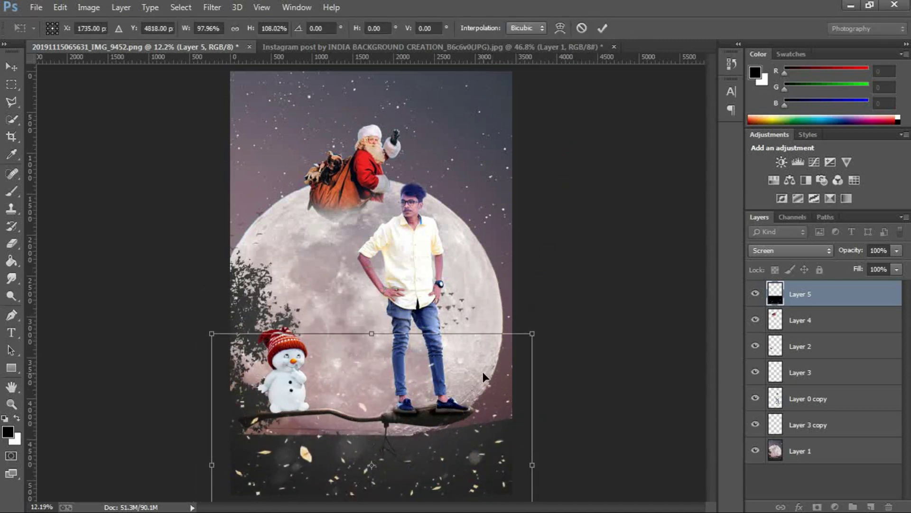
click(603, 29)
click(212, 7)
click(421, 165)
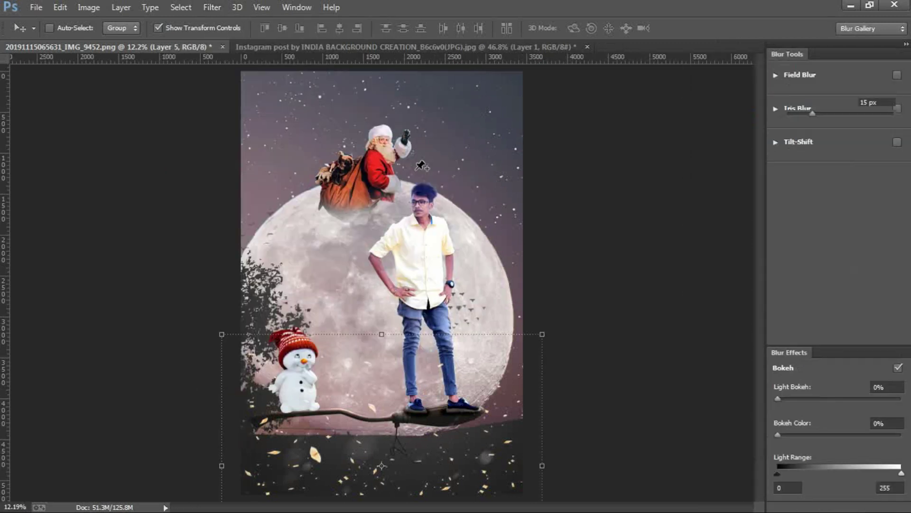
Apply the Field Blur to the confetti, flatten to one Background layer, and begin duplicating it
key(Escape)
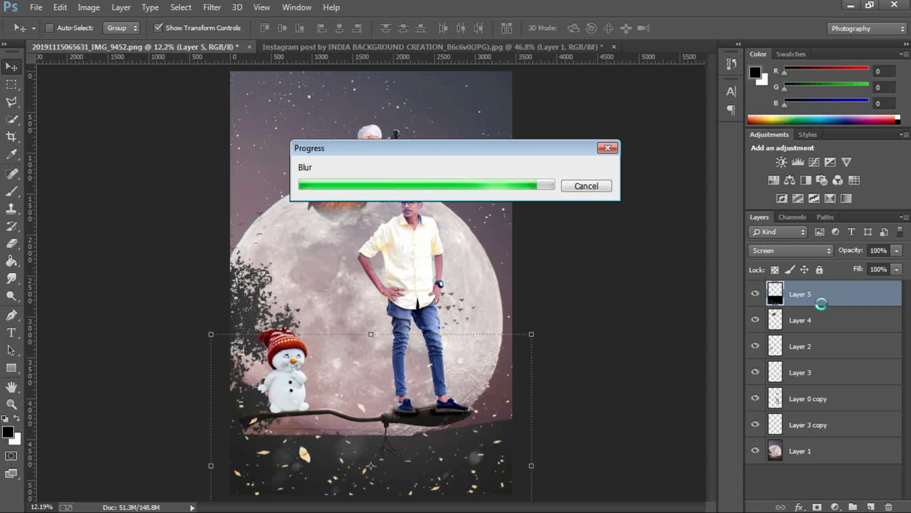
right_click(822, 304)
click(565, 436)
right_click(765, 290)
click(800, 319)
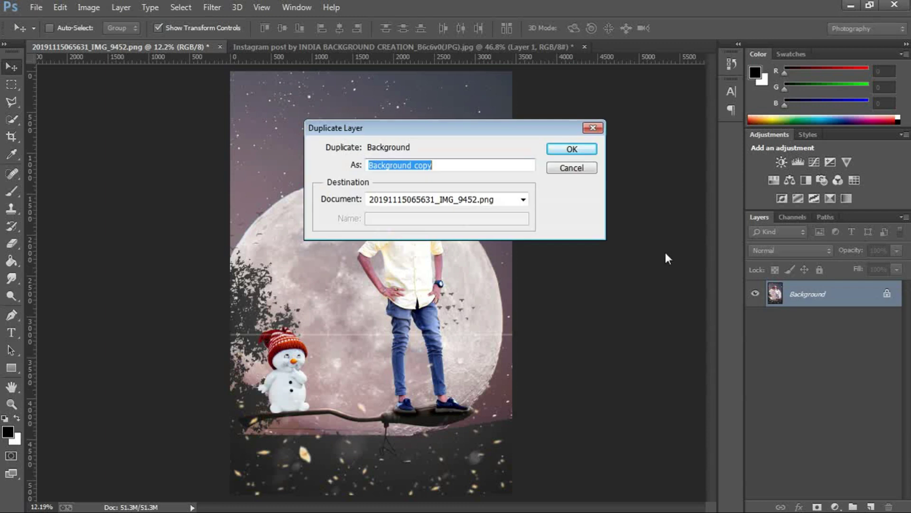
Confirm the Background copy, then cancel Camera Raw and undo back two history steps
key(Return)
key(alt+t)
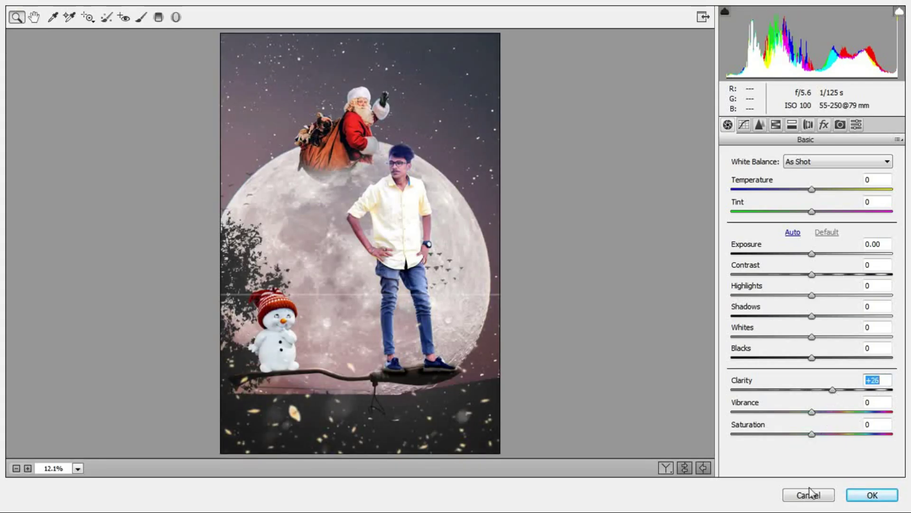
click(808, 492)
click(59, 7)
click(111, 37)
click(60, 7)
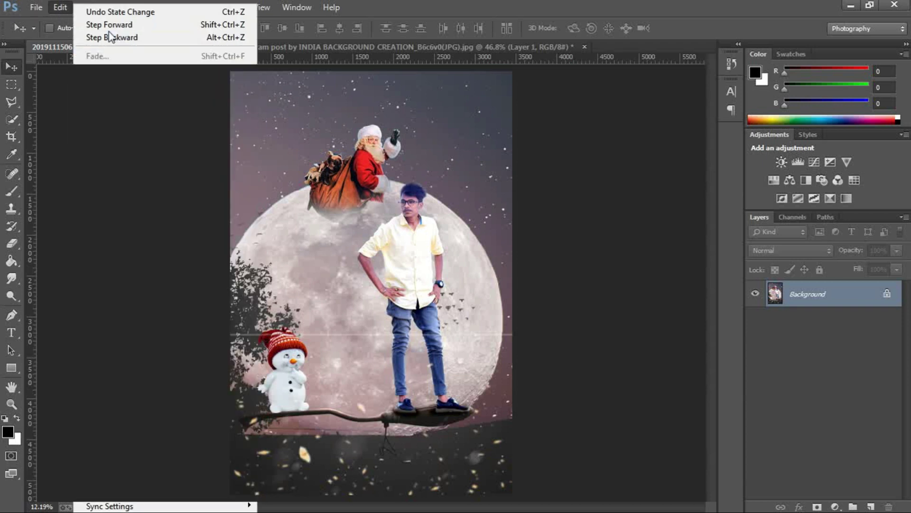
Flatten the image again and duplicate the Background layer
right_click(754, 378)
click(712, 369)
right_click(807, 295)
click(788, 329)
click(579, 148)
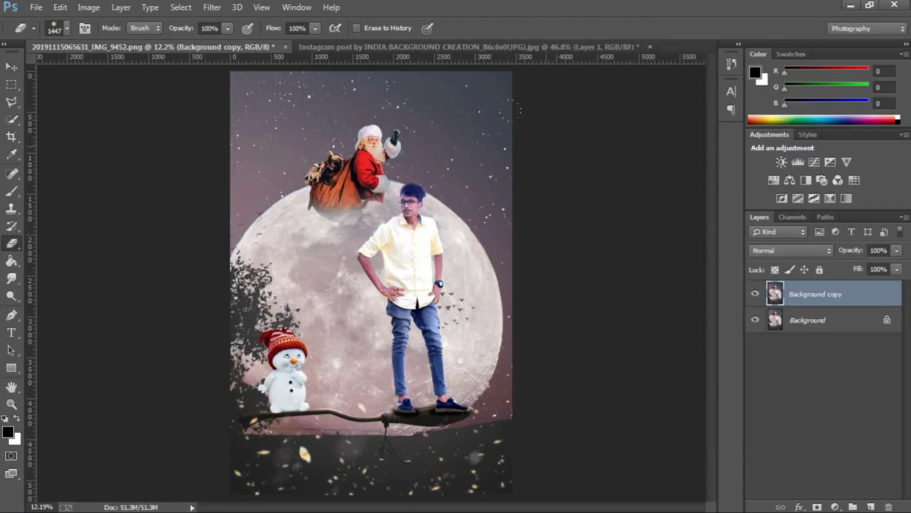
In Camera Raw, raise clarity, deepen blacks, pull down whites and add luminance noise reduction
click(213, 8)
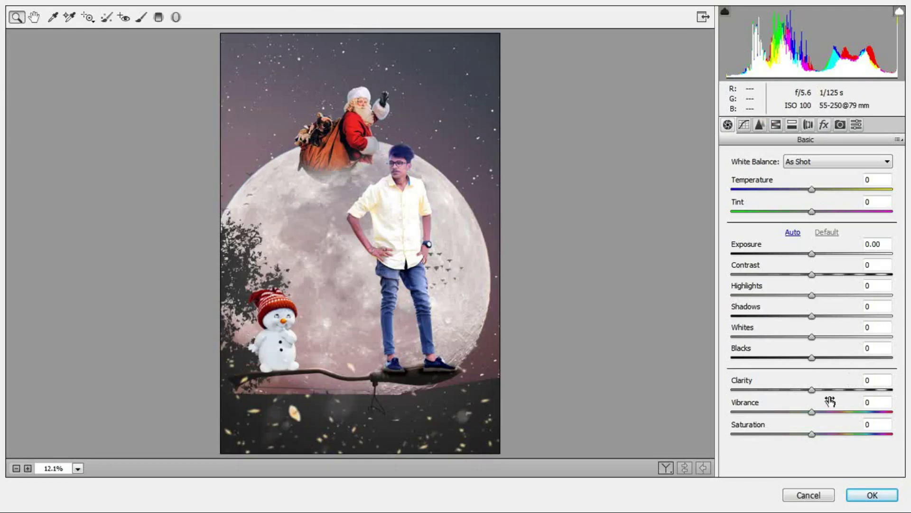
drag(812, 389, 835, 389)
mouse_move(812, 358)
mouse_down()
mouse_move(789, 357)
mouse_move(783, 336)
mouse_move(823, 316)
mouse_move(792, 295)
mouse_move(822, 274)
mouse_move(822, 253)
mouse_up()
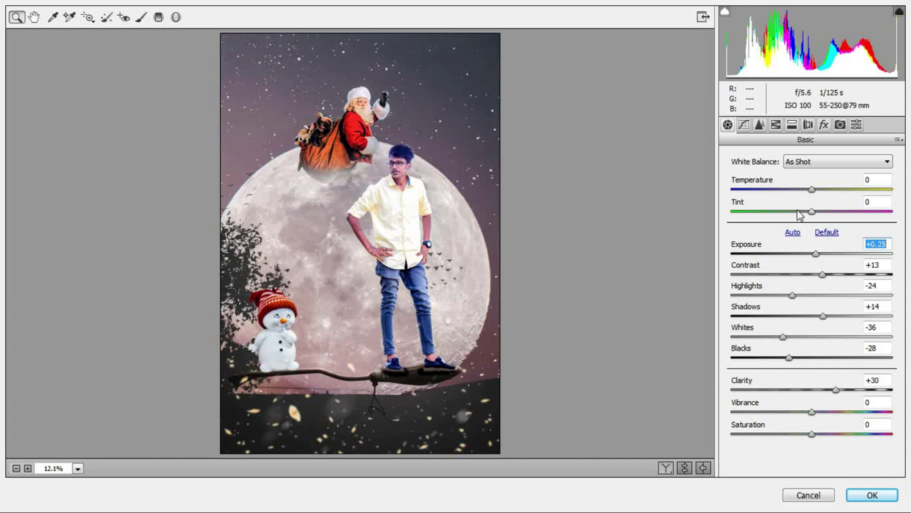
click(760, 124)
drag(732, 290, 772, 289)
In HSL, shift the blue hue toward teal and brighten the red luminance
click(792, 124)
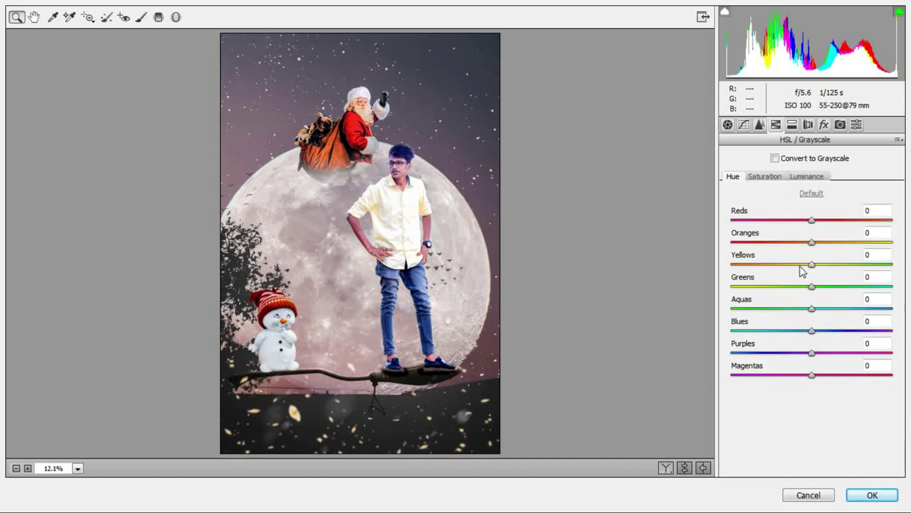
drag(812, 330, 775, 331)
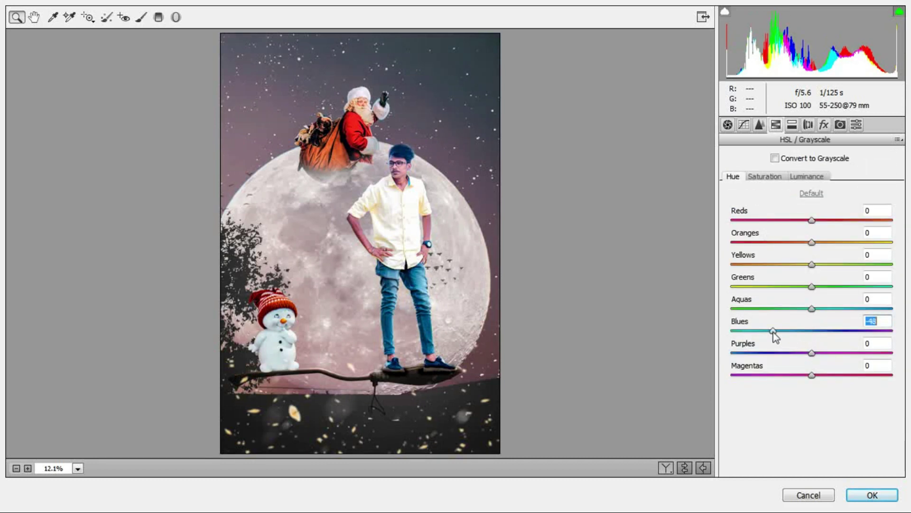
click(765, 176)
click(807, 176)
drag(812, 221, 831, 221)
key(ctrl+alt+shift+s)
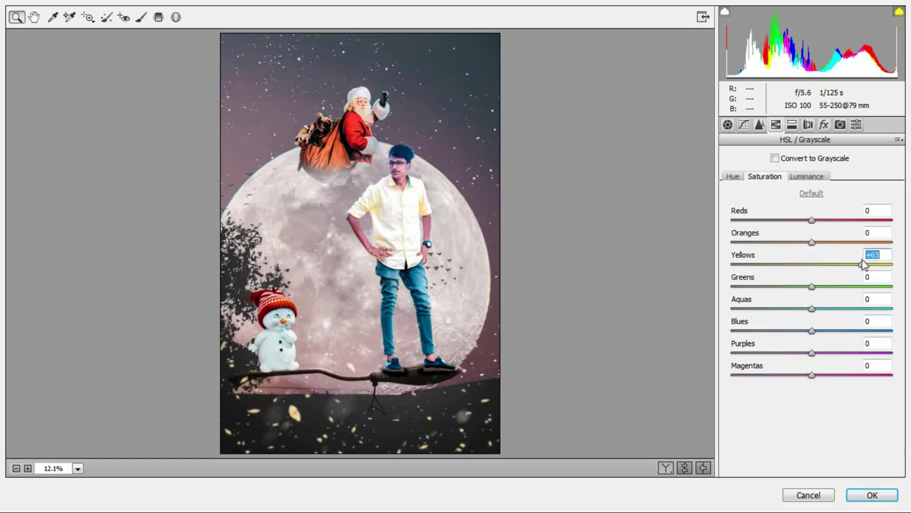
Add a rounder, softened -18 post-crop vignette and apply the Camera Raw filter
click(824, 125)
mouse_move(812, 297)
mouse_down()
mouse_move(763, 321)
mouse_move(736, 320)
mouse_up()
drag(820, 342, 849, 342)
drag(811, 364, 877, 365)
click(798, 298)
click(868, 498)
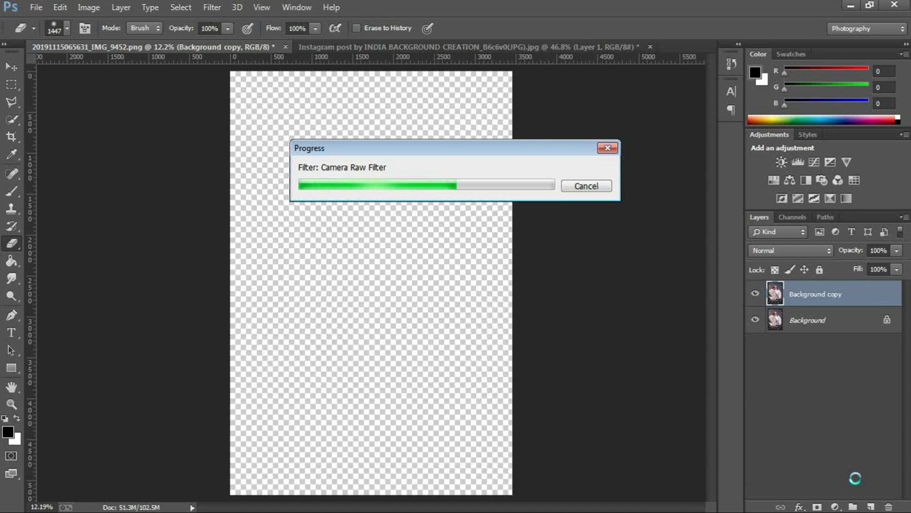
Flatten the graded image and duplicate the Background layer
right_click(825, 295)
click(599, 433)
right_click(766, 293)
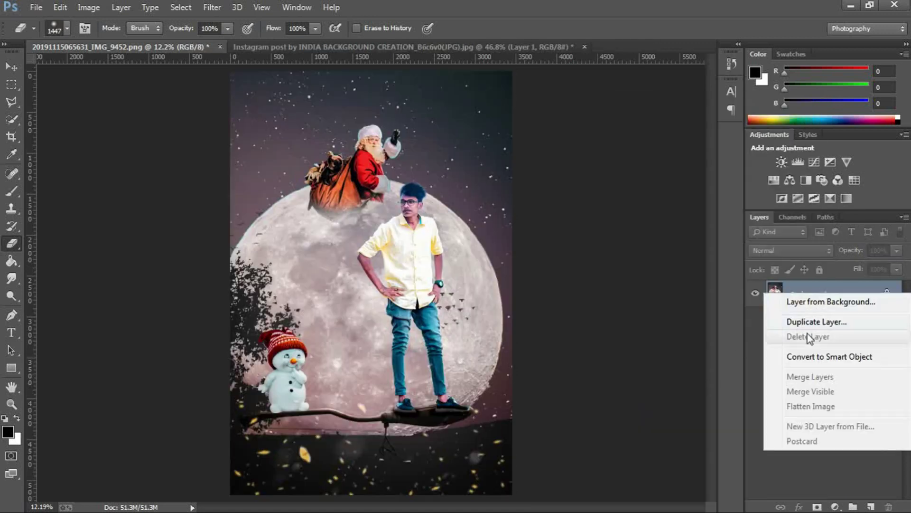
click(811, 327)
click(570, 150)
In Camera Raw, raise Clarity to +32 and set vignette Roundness +97 and Feather 100
click(213, 7)
key(ctrl+shift+a)
drag(812, 389, 837, 389)
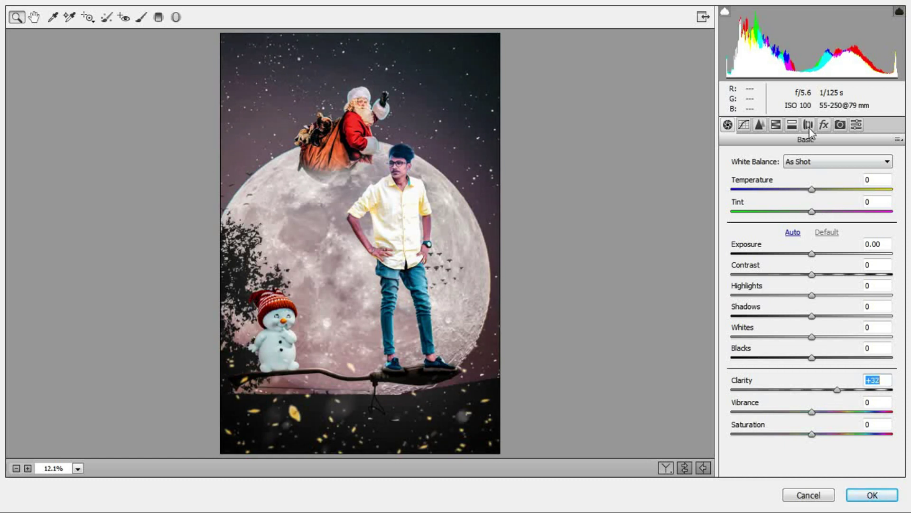
click(824, 125)
click(790, 298)
drag(812, 320, 750, 320)
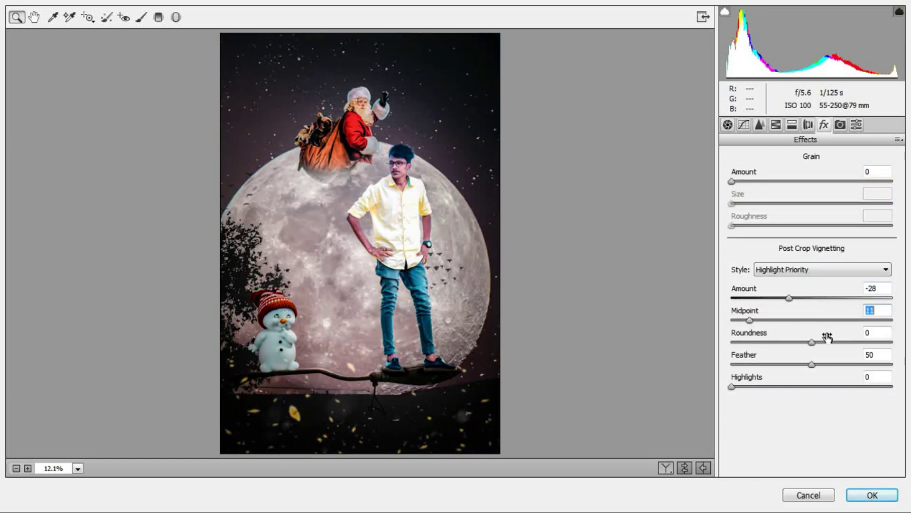
drag(834, 332, 886, 333)
drag(825, 364, 892, 364)
Finalize the vignette at -25 amount and 49 midpoint, apply it, and flatten the image
drag(790, 298, 754, 298)
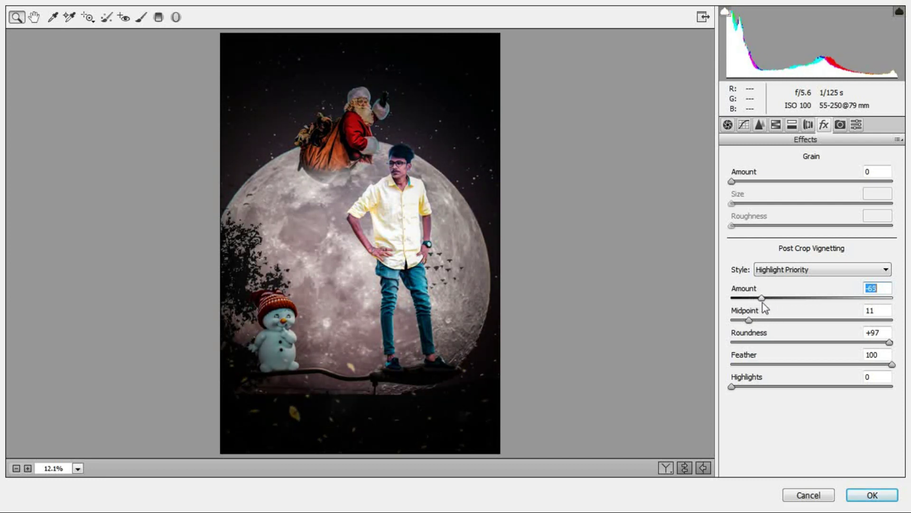
drag(760, 298, 792, 298)
drag(749, 320, 806, 319)
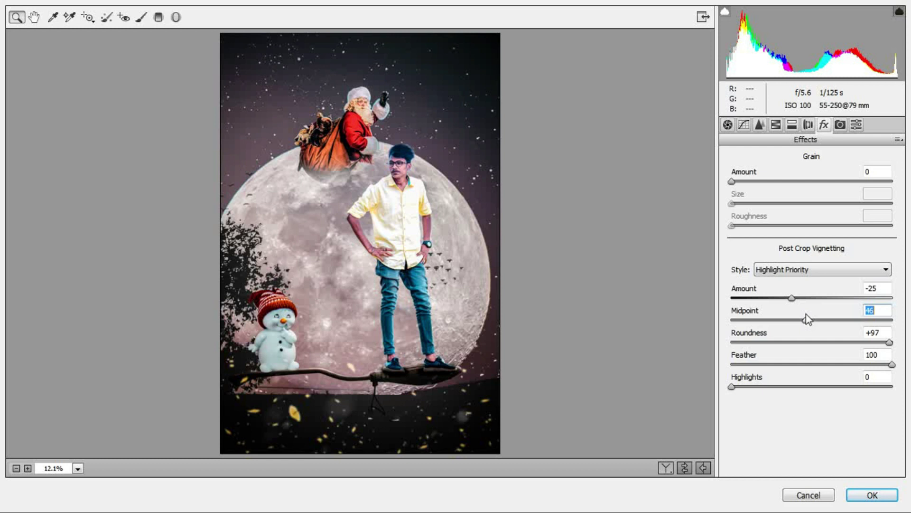
click(862, 495)
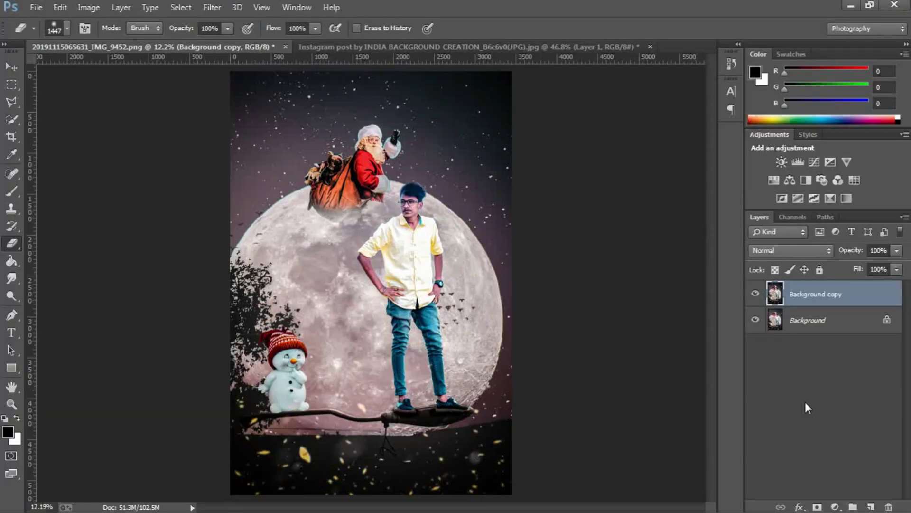
right_click(797, 303)
click(579, 378)
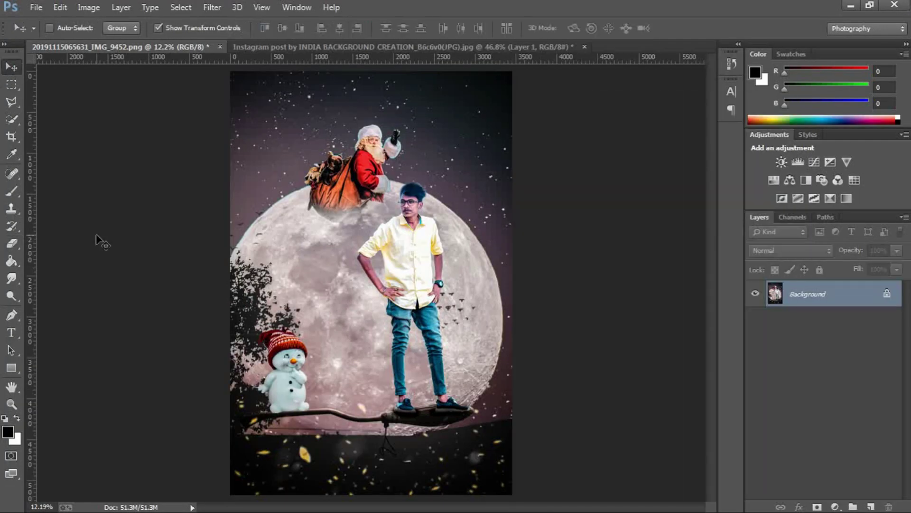
Place the 'IMG_0037 copy' logo linked from D:, shrink it to about 13%, and move it near the top
click(41, 10)
click(71, 211)
click(62, 259)
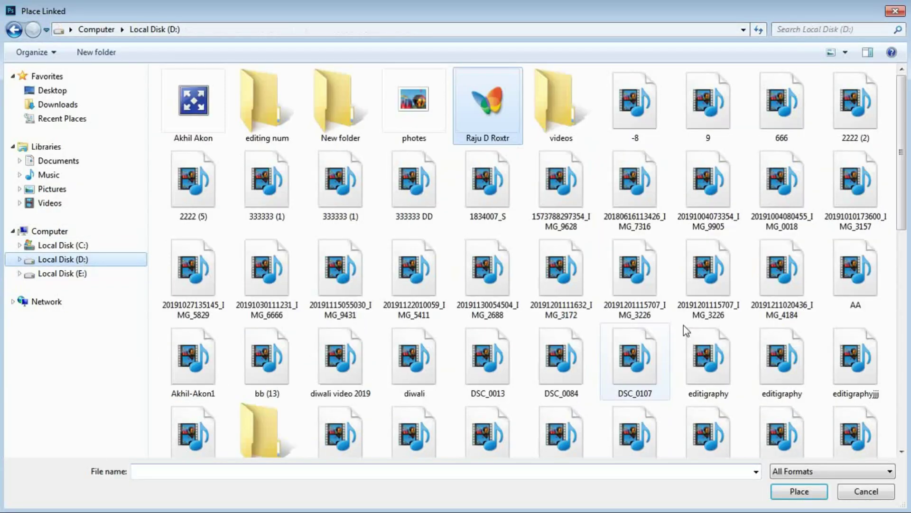
scroll(907, 208, down, 3)
double_click(411, 309)
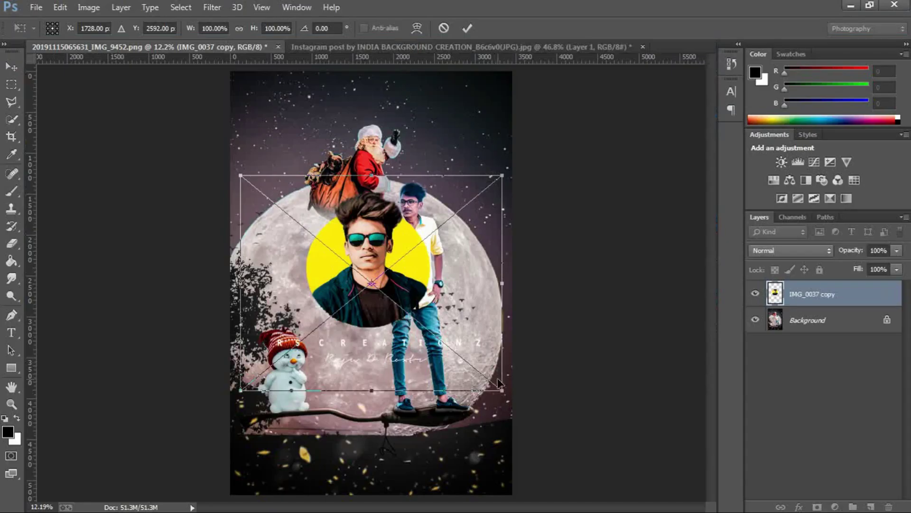
drag(398, 291, 275, 209)
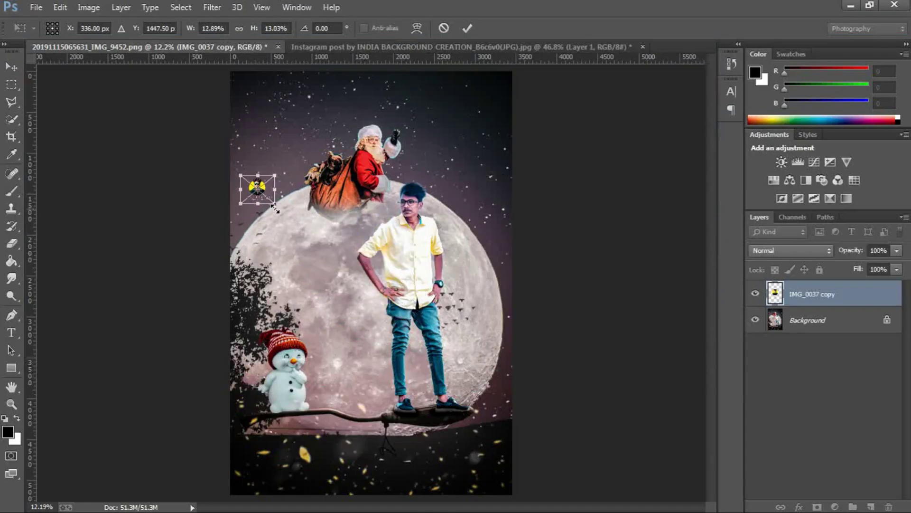
drag(265, 197, 265, 101)
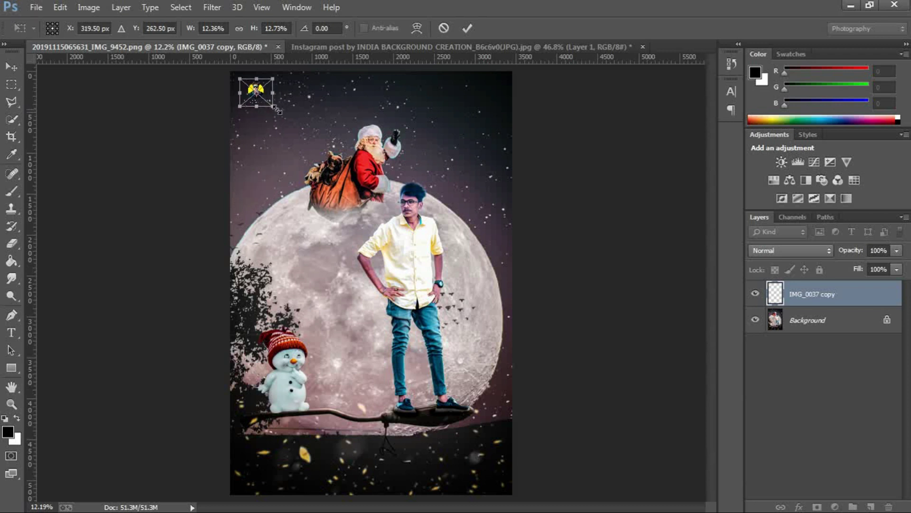
click(467, 28)
Place the 'IMG_0037 copyhhh' signature image, scaled down at the top centre
click(36, 7)
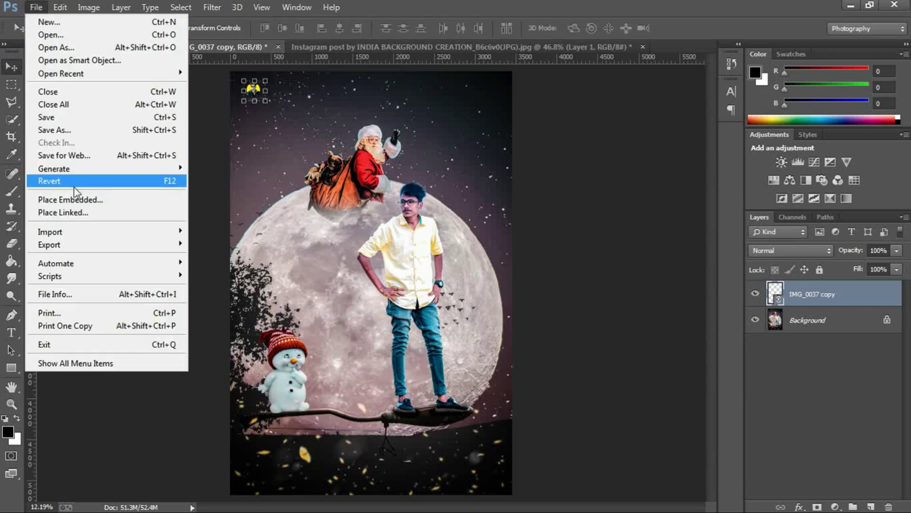
click(66, 205)
scroll(313, 318, down, 2)
double_click(466, 327)
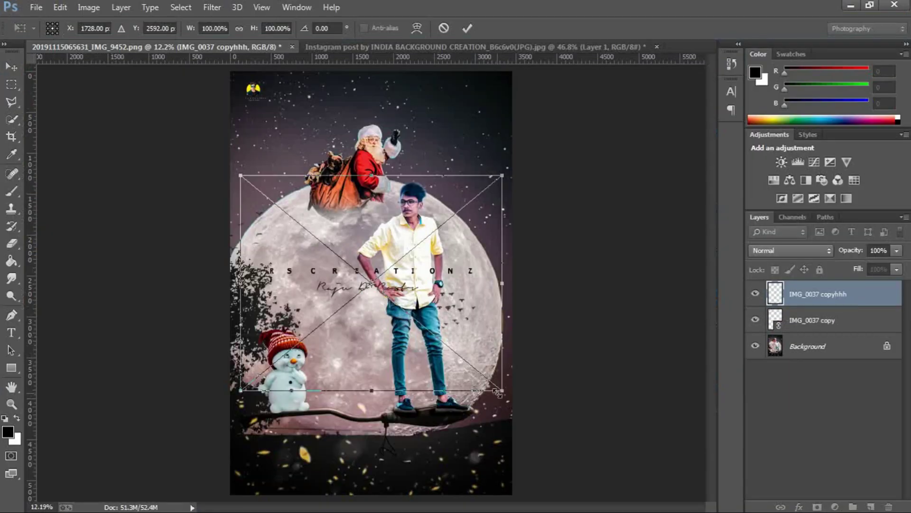
drag(494, 379, 346, 249)
drag(308, 226, 380, 123)
click(467, 28)
Rasterize the signature and turn it white with Hue/Saturation Lightness +100
key(e)
key(Return)
click(95, 10)
click(304, 106)
drag(421, 242, 489, 238)
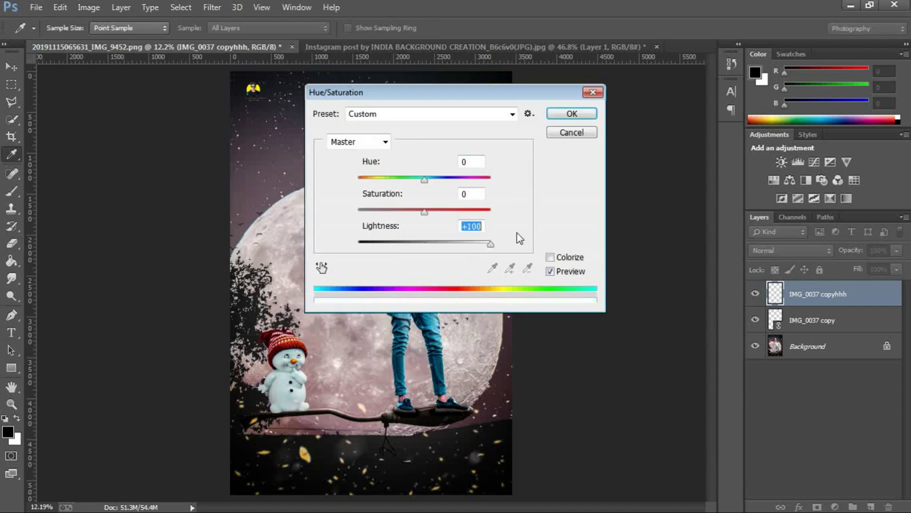
key(Return)
Enlarge the white signature with Free Transform
key(v)
key(ctrl+t)
mouse_move(416, 100)
mouse_down()
mouse_move(463, 111)
mouse_move(461, 103)
mouse_up()
key(Return)
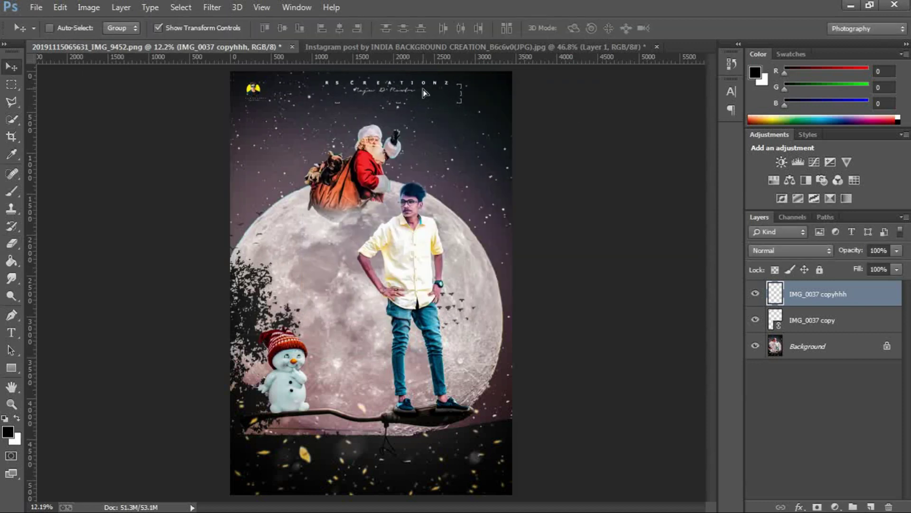
right_click(833, 314)
Flatten the image into a single layer and open the Camera Raw Filter
click(612, 435)
click(11, 333)
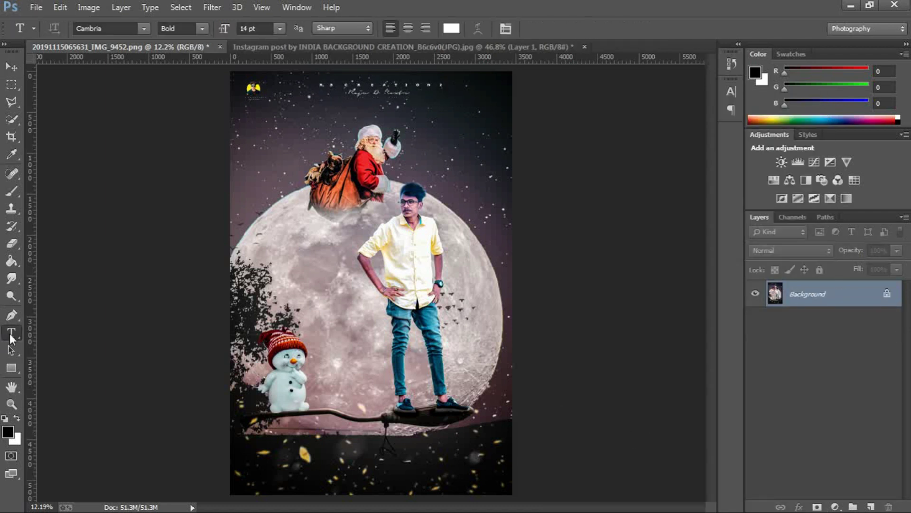
click(212, 7)
click(264, 84)
click(760, 125)
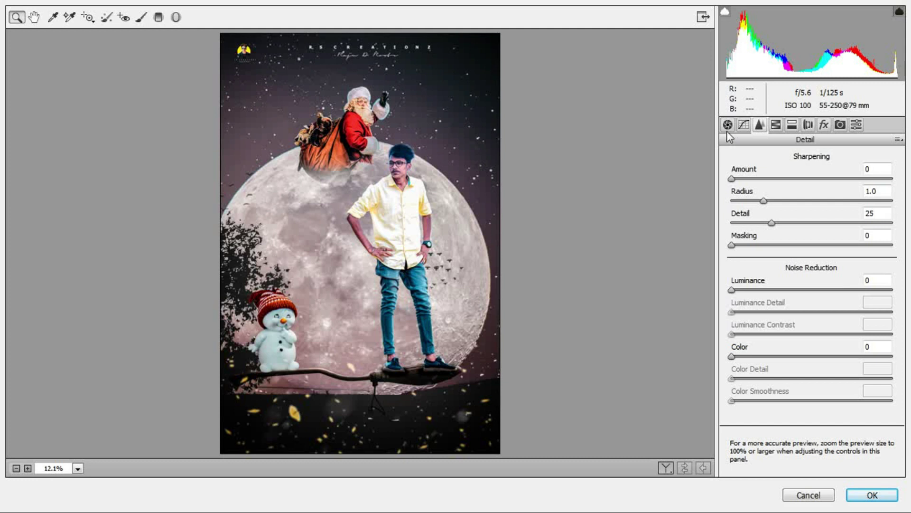
click(728, 124)
Set Clarity -43, Luminance noise reduction 30, Vibrance +4 and Temperature +3, and apply
drag(812, 389, 775, 391)
click(760, 124)
drag(732, 289, 780, 290)
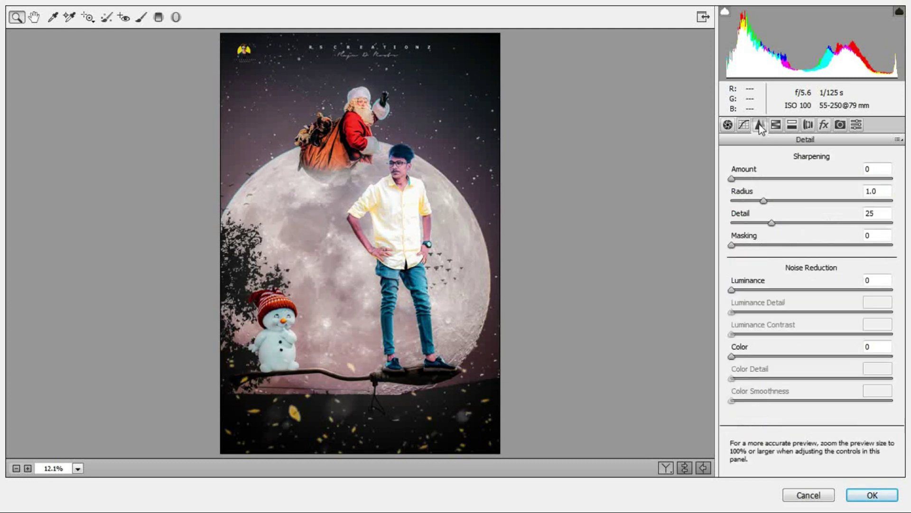
click(728, 124)
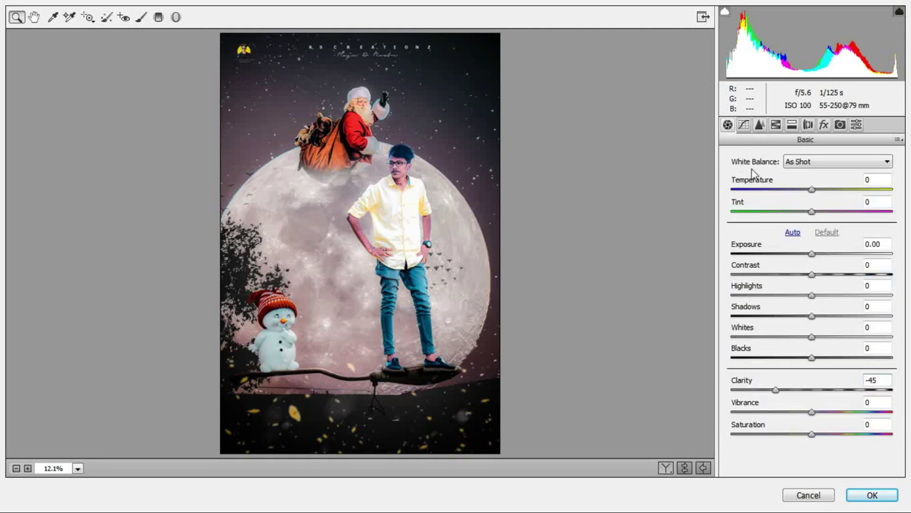
drag(797, 411, 816, 411)
mouse_move(812, 189)
mouse_down()
mouse_move(792, 190)
mouse_move(826, 189)
mouse_move(814, 189)
mouse_up()
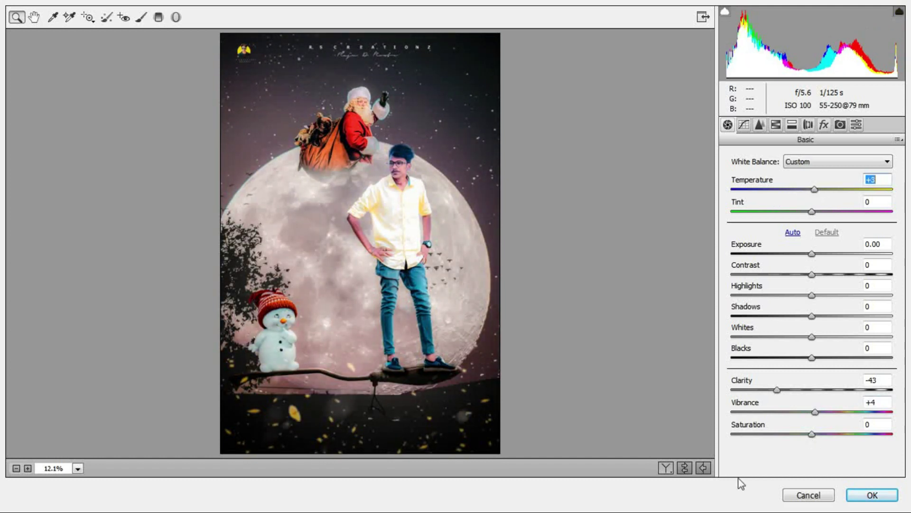
click(857, 495)
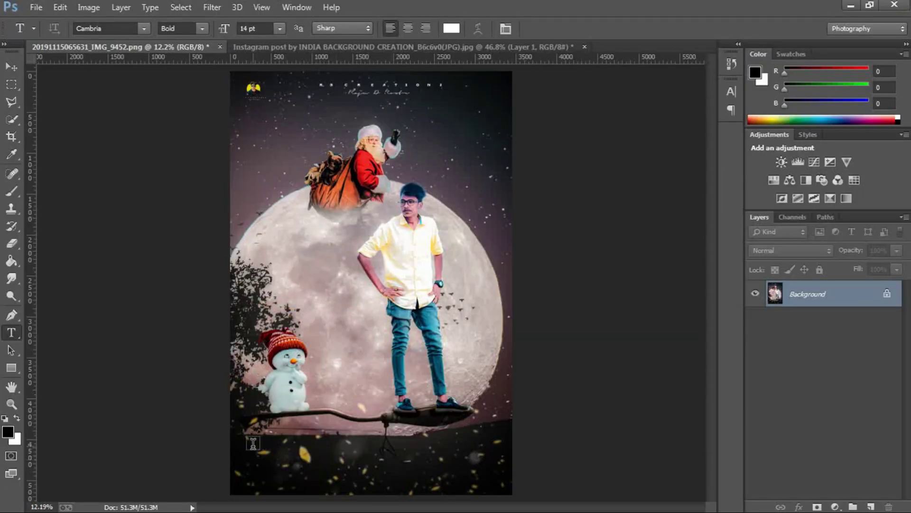
click(253, 443)
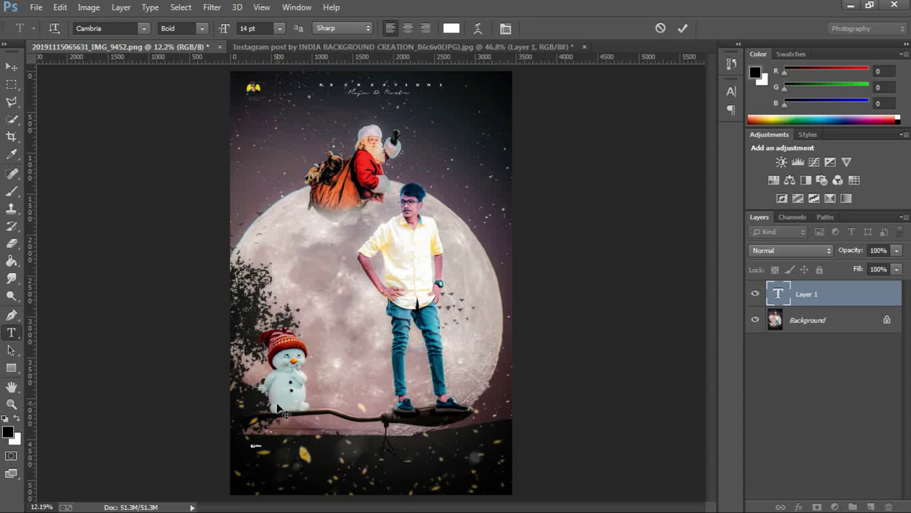
Commit the 'Merry Christmas' text and stretch it wider across the bottom
click(683, 28)
click(12, 67)
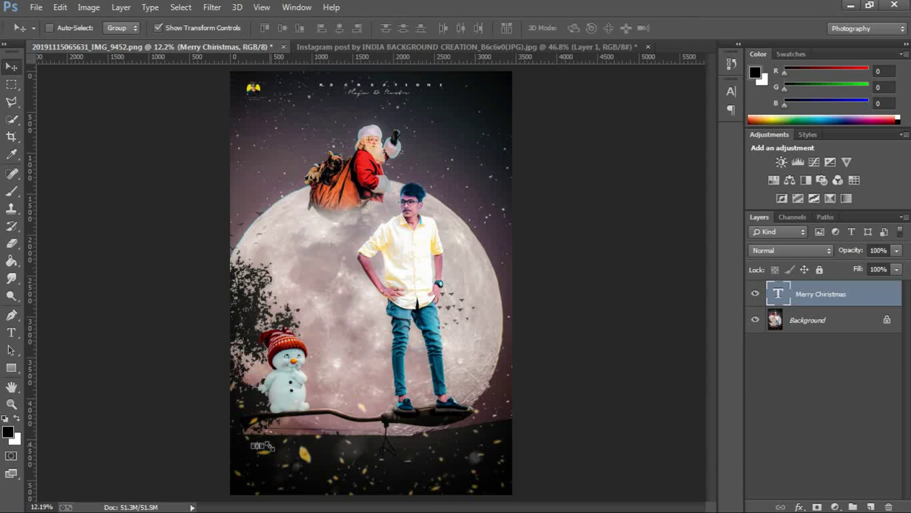
key(ctrl+t)
drag(386, 507, 478, 476)
click(602, 28)
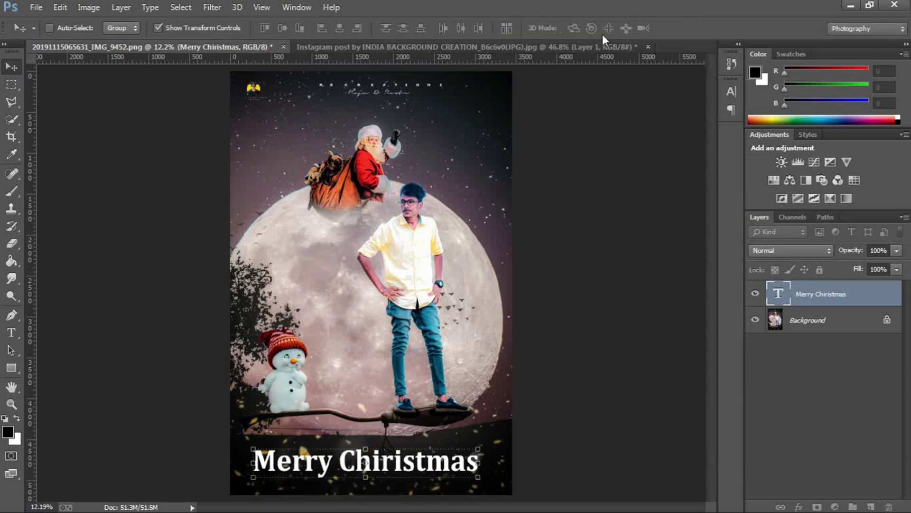
Remove the extra 'i' from 'Christmas' and commit the corrected text
click(12, 333)
click(378, 461)
key(BackSpace)
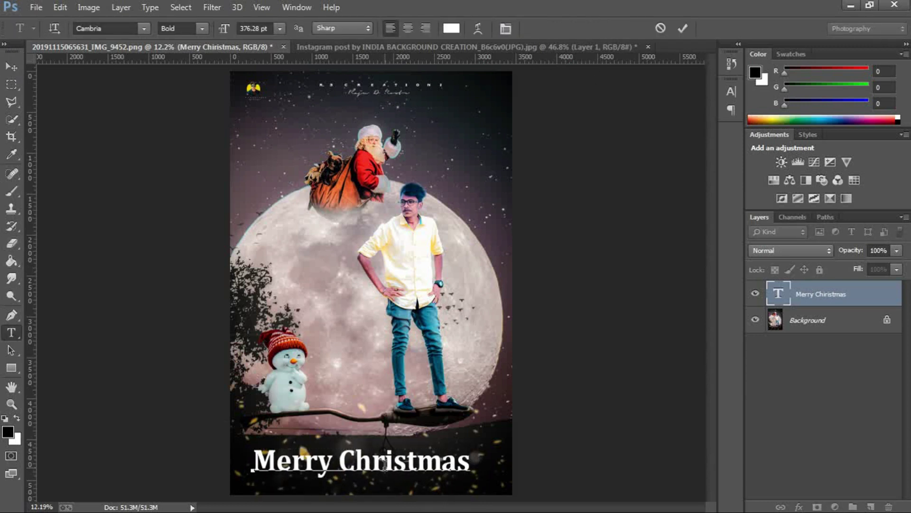
click(682, 29)
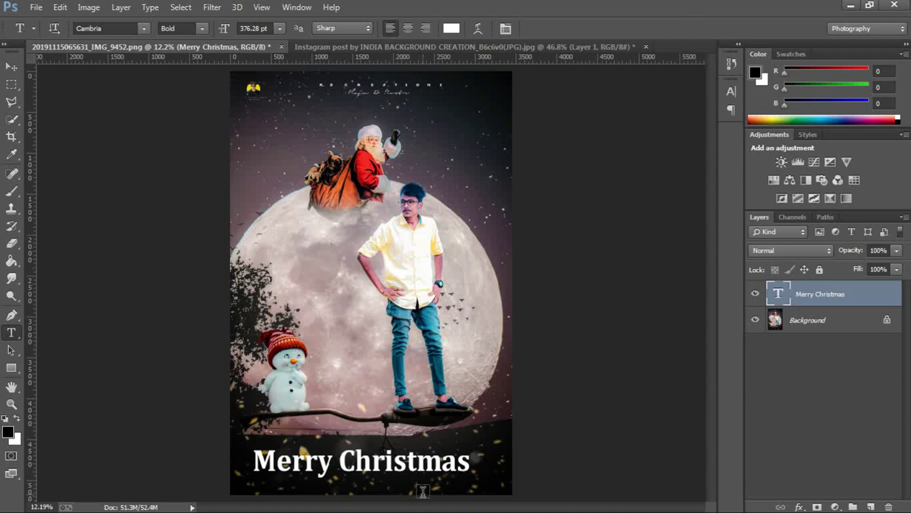
click(9, 69)
key(ctrl+t)
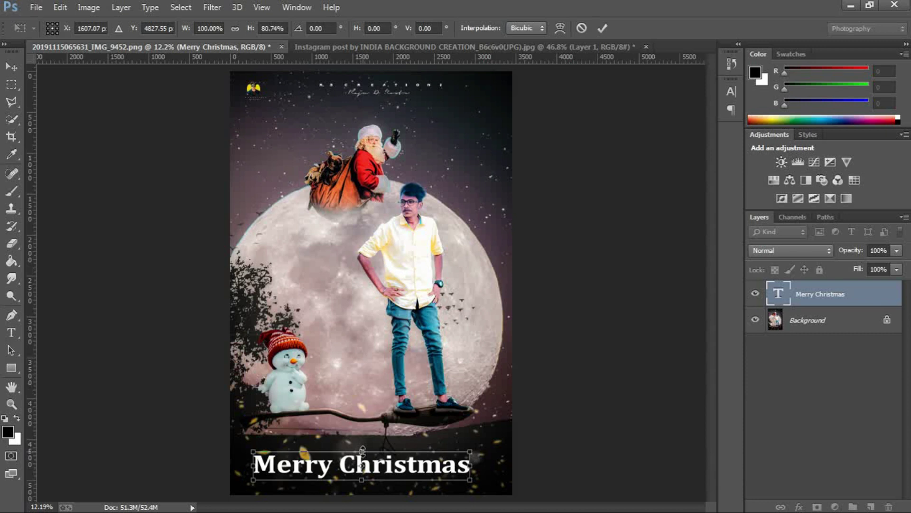
click(603, 28)
Give the text a Drop Shadow and an Outer Glow with spread 15
double_click(890, 294)
click(532, 342)
click(549, 329)
drag(670, 269, 682, 284)
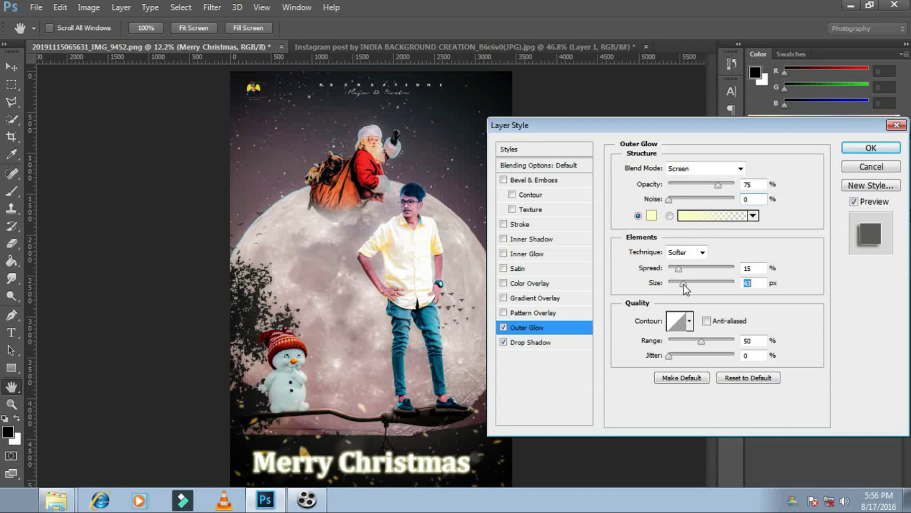
key(Return)
Flatten, save the image as a JPEG on the Desktop, and quit without saving the layered file
right_click(810, 350)
click(809, 461)
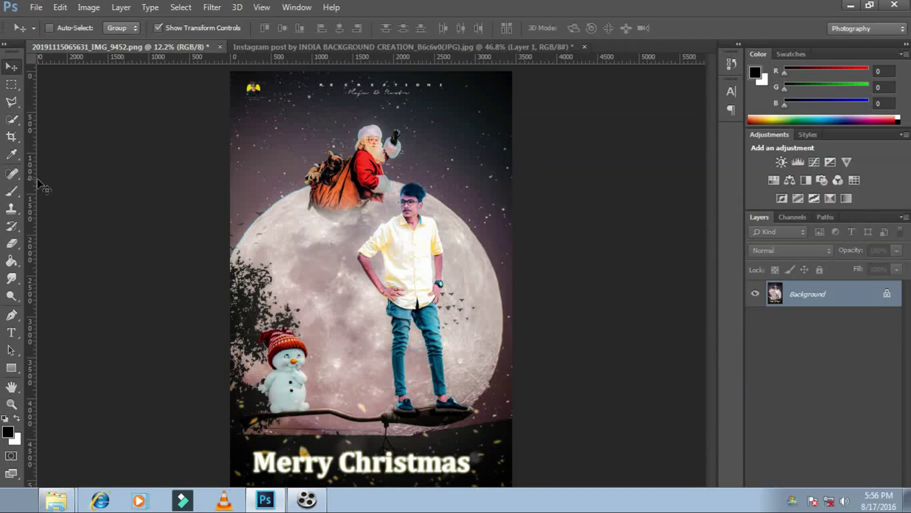
click(36, 7)
click(54, 129)
click(332, 384)
click(157, 275)
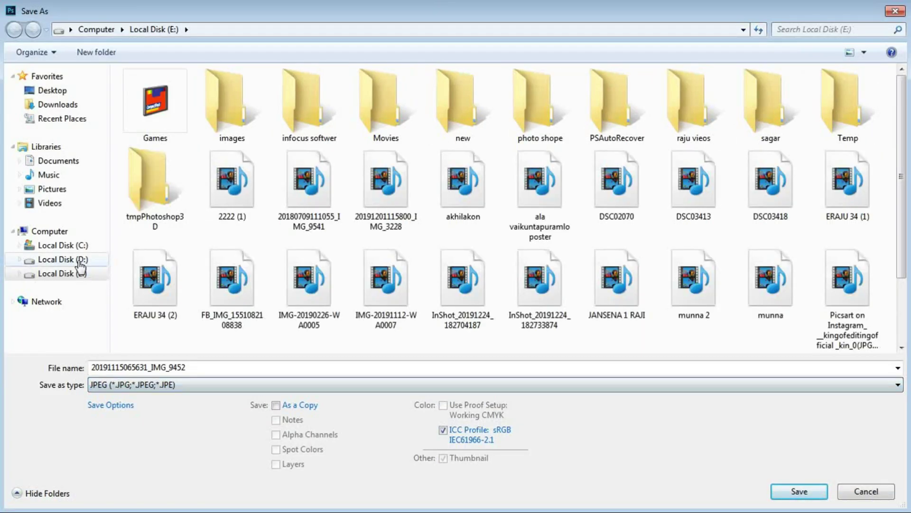
click(62, 91)
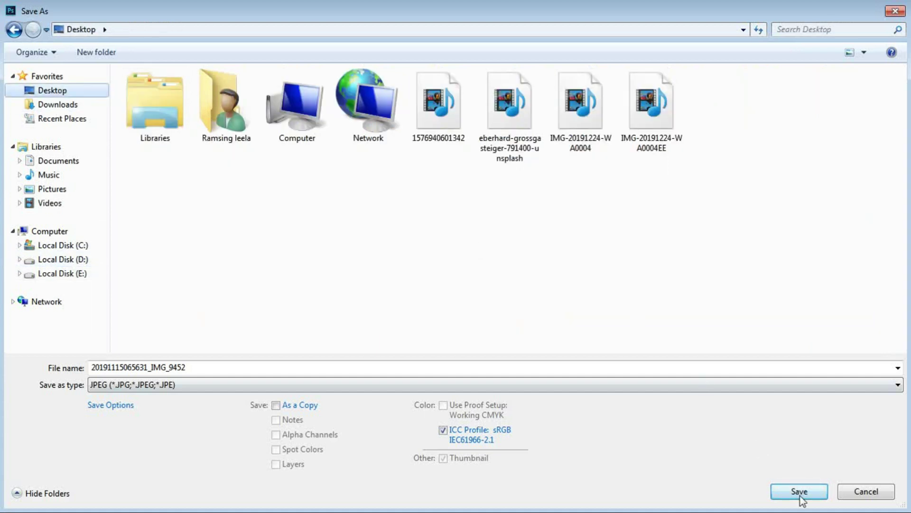
click(800, 492)
click(533, 122)
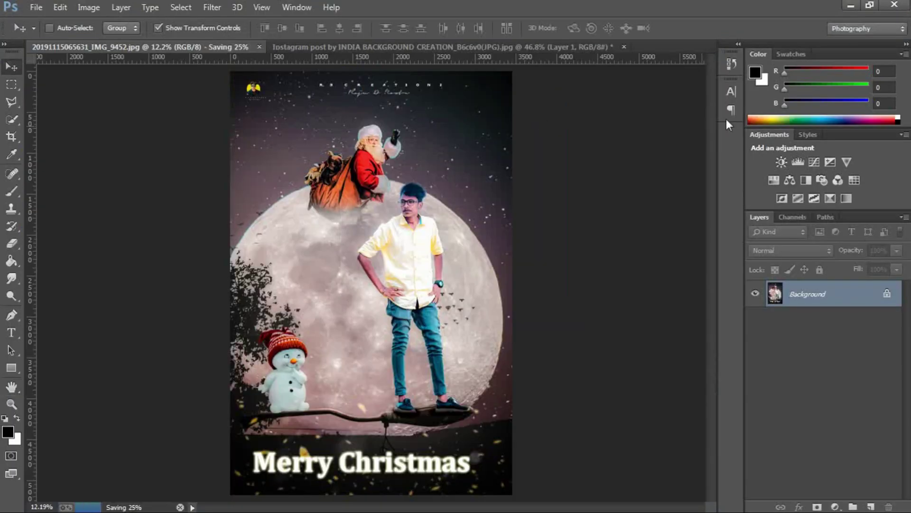
click(894, 4)
click(459, 208)
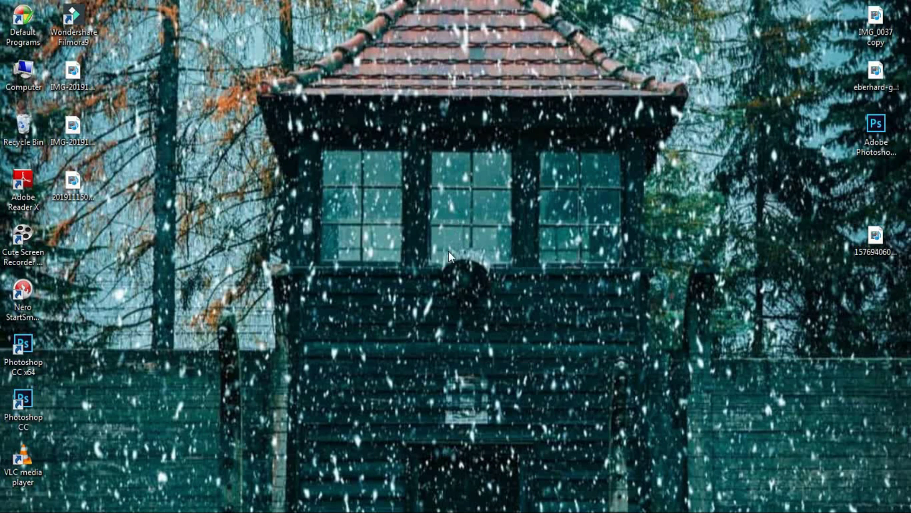
Restore the Cute Screen Recorder window from its taskbar entry
key(super)
click(301, 499)
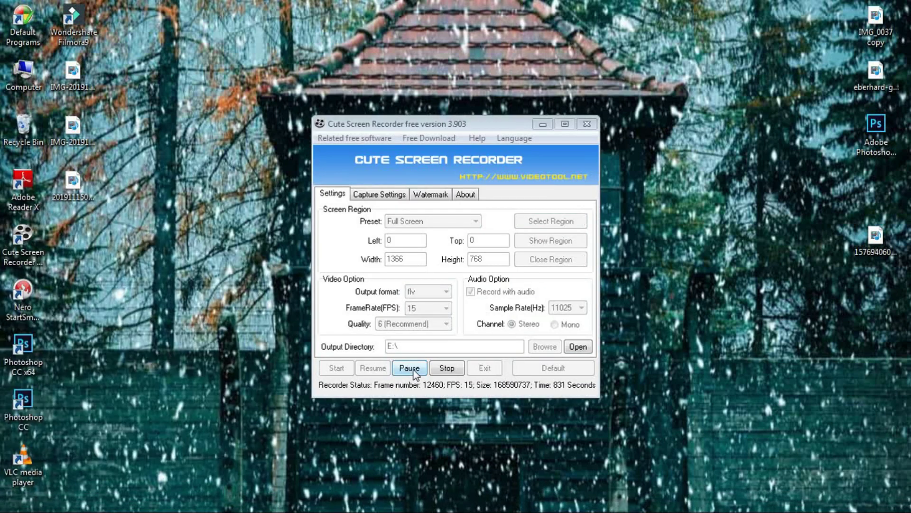